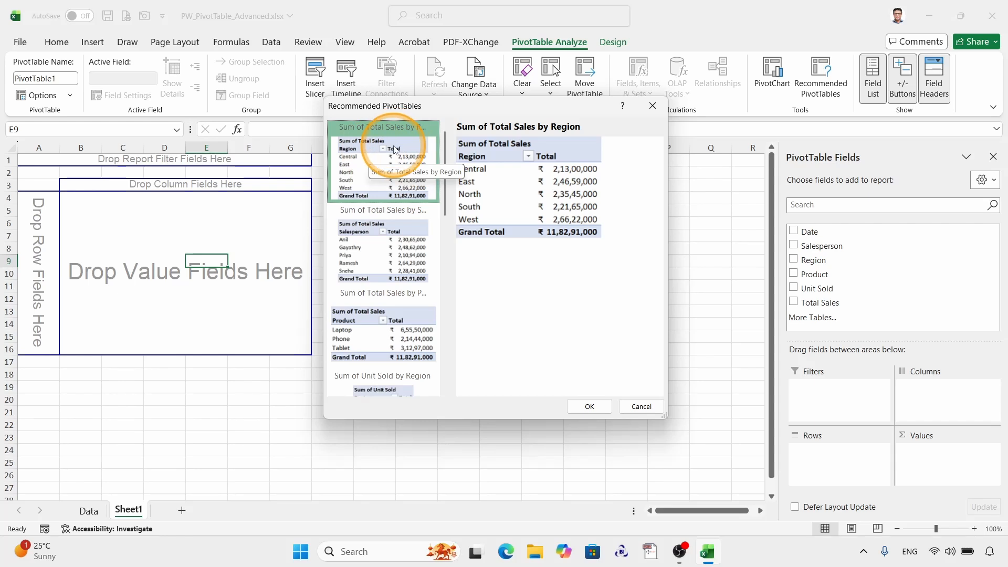
Compare the recommended PivotTables by region, salesperson and product, and insert Sum of Total Sales by Region
{"action": "left_click_drag", "start_coordinate": [445, 195], "coordinate": [434, 102]}
{"action": "left_click", "coordinate": [419, 192]}
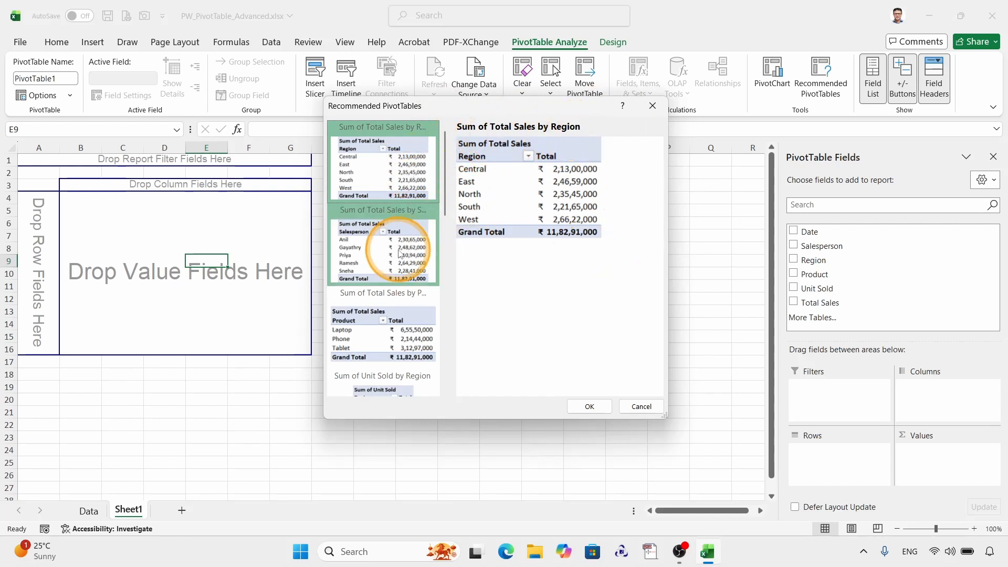
{"action": "left_click", "coordinate": [401, 244]}
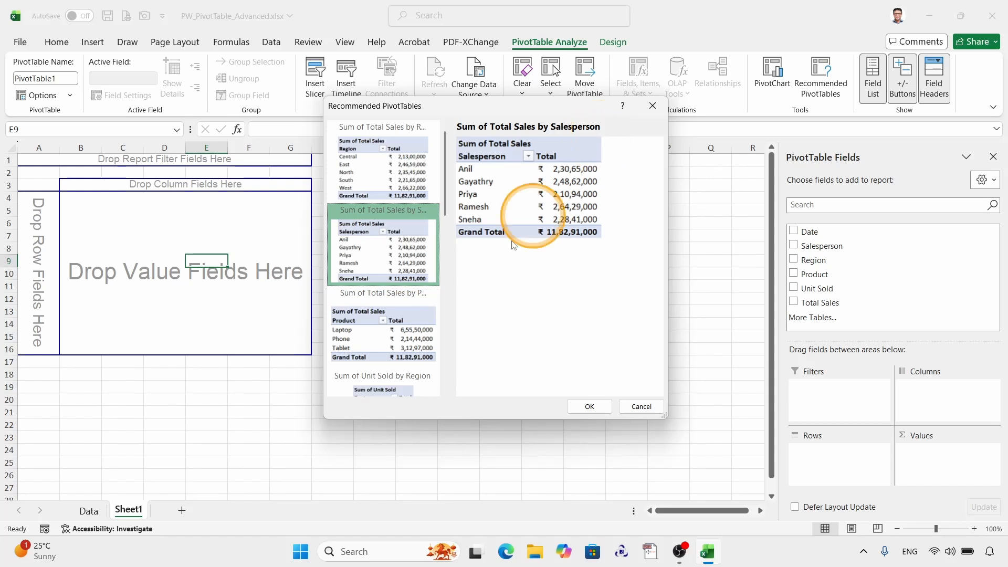
{"action": "left_click", "coordinate": [407, 311]}
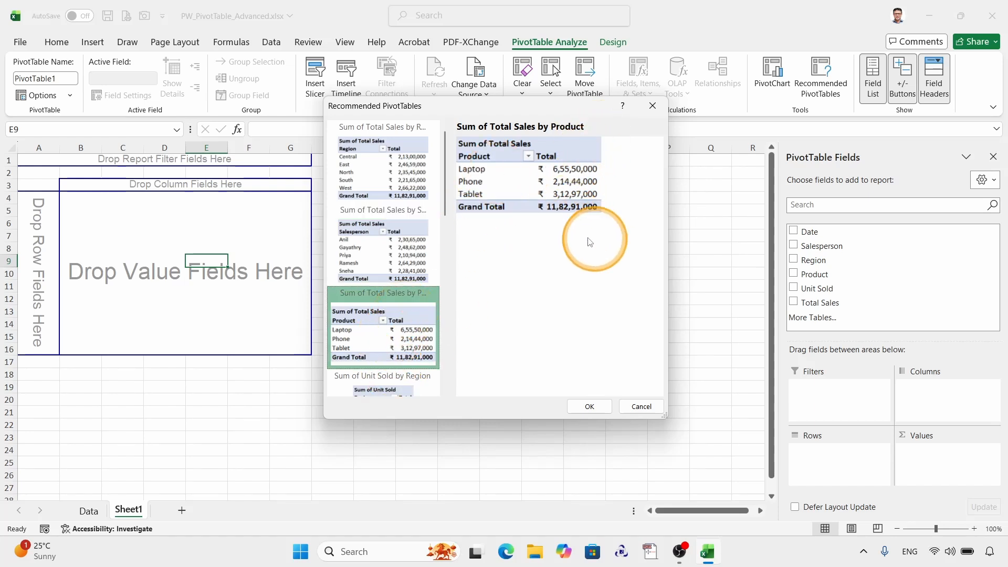
{"action": "left_click", "coordinate": [382, 173]}
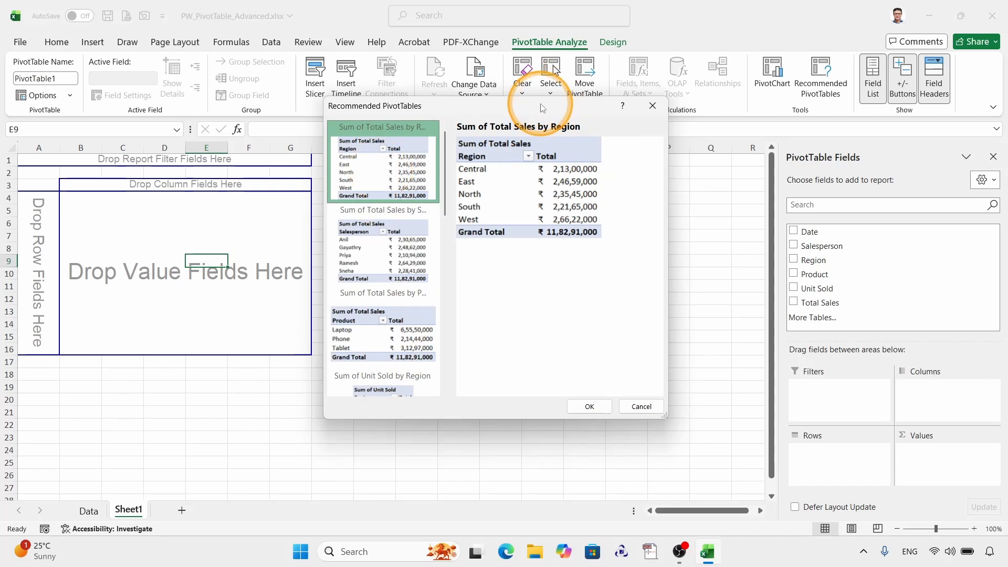
{"action": "left_click_drag", "start_coordinate": [543, 107], "coordinate": [576, 112]}
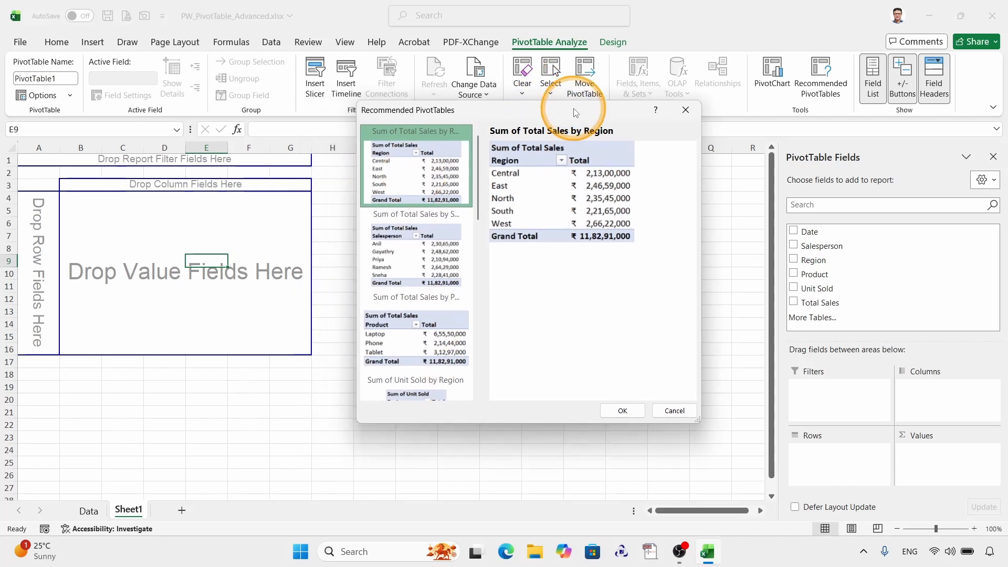
{"action": "left_click", "coordinate": [622, 410]}
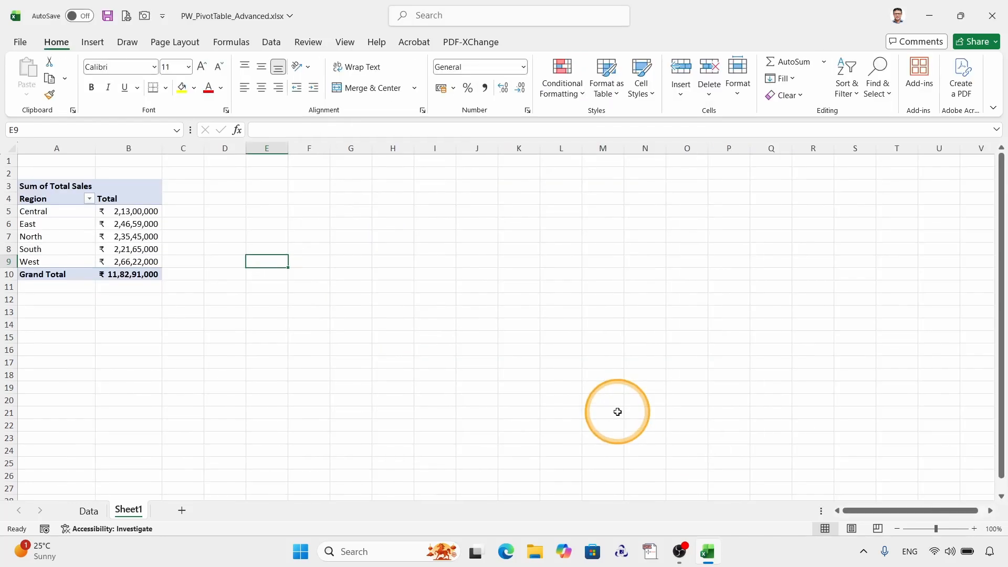
{"action": "left_click", "coordinate": [69, 232]}
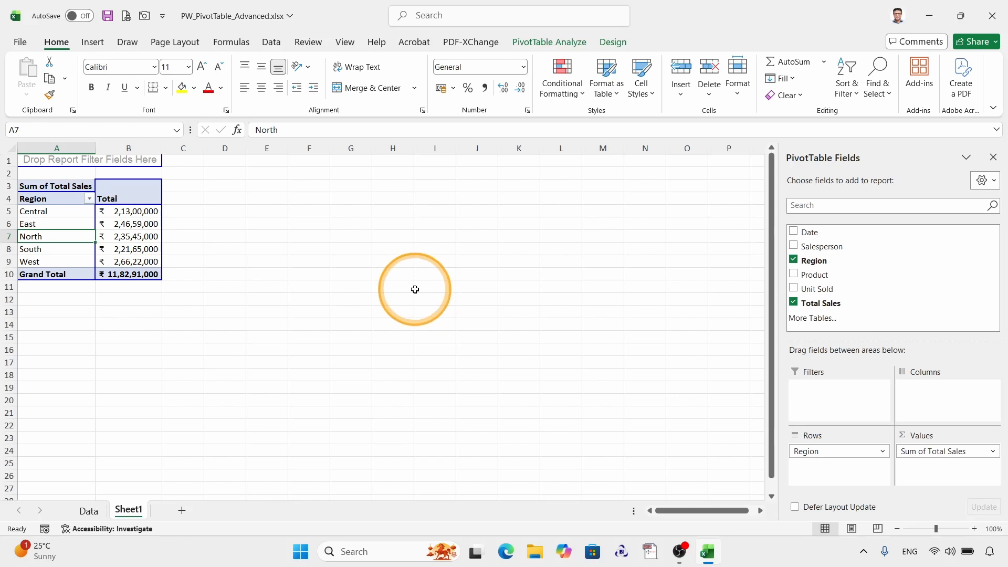
{"action": "left_click", "coordinate": [553, 43]}
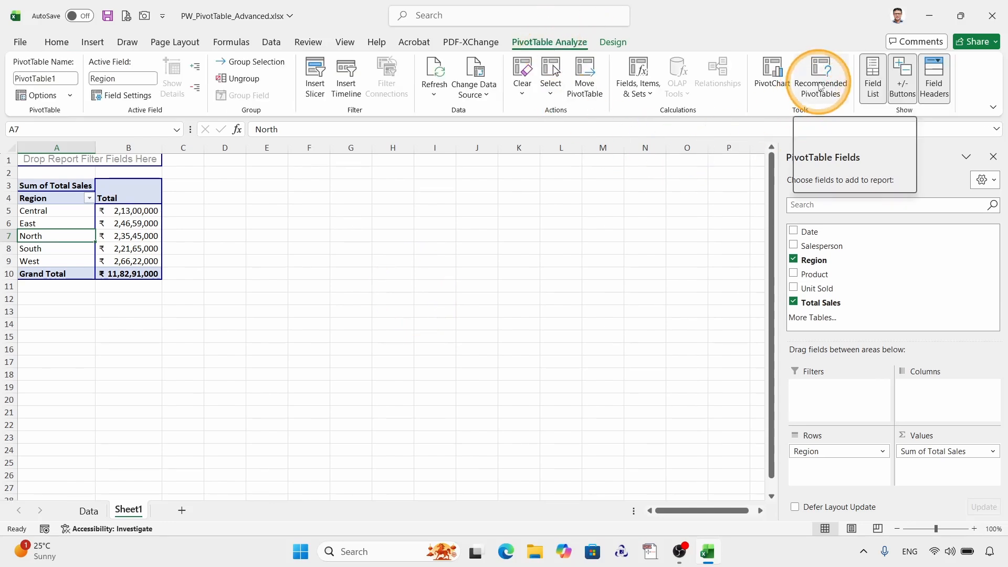
{"action": "left_click", "coordinate": [309, 249]}
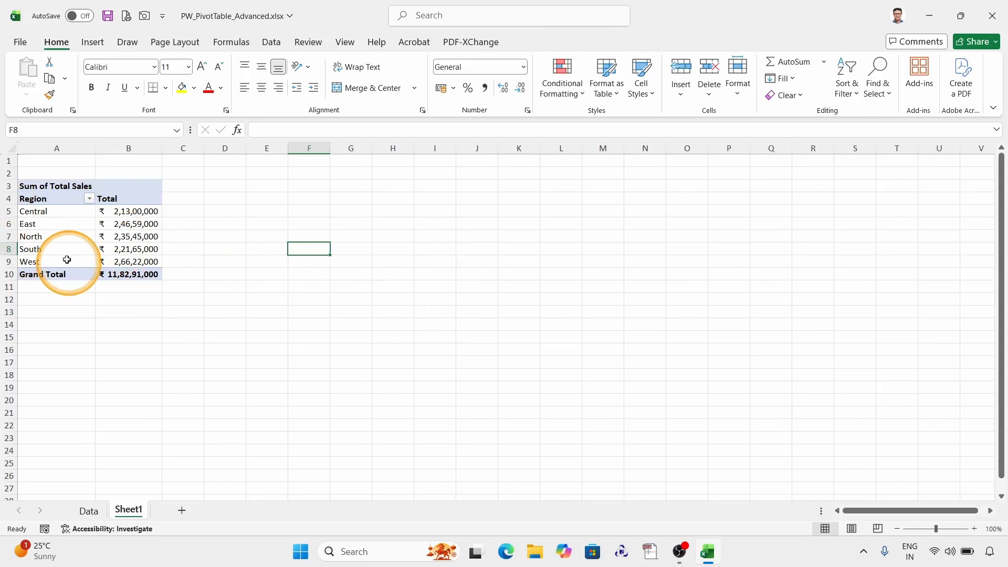
Start a PivotChart from the region PivotTable and preview the Line, Bar and Area chart types
{"action": "left_click", "coordinate": [54, 234]}
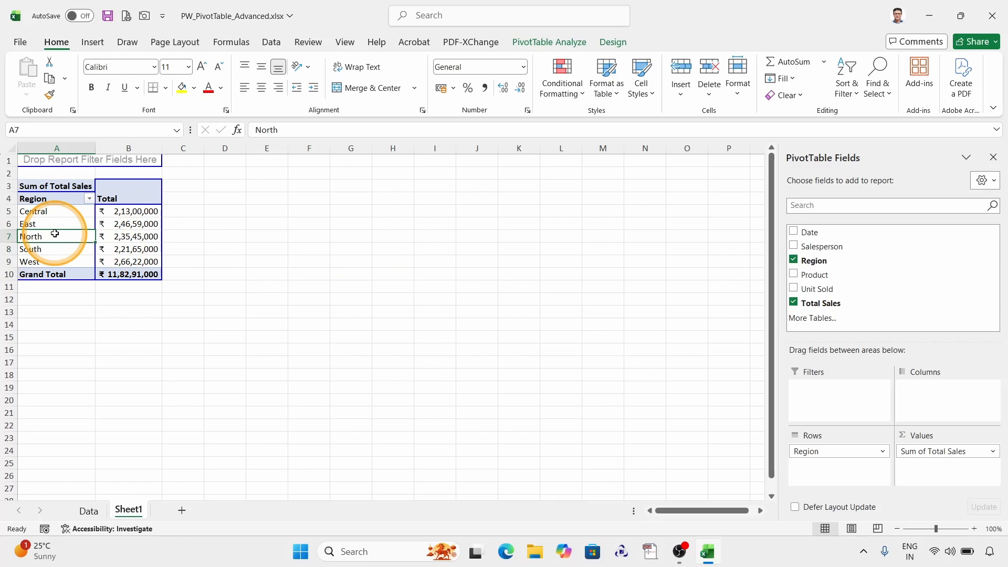
{"action": "left_click", "coordinate": [566, 44]}
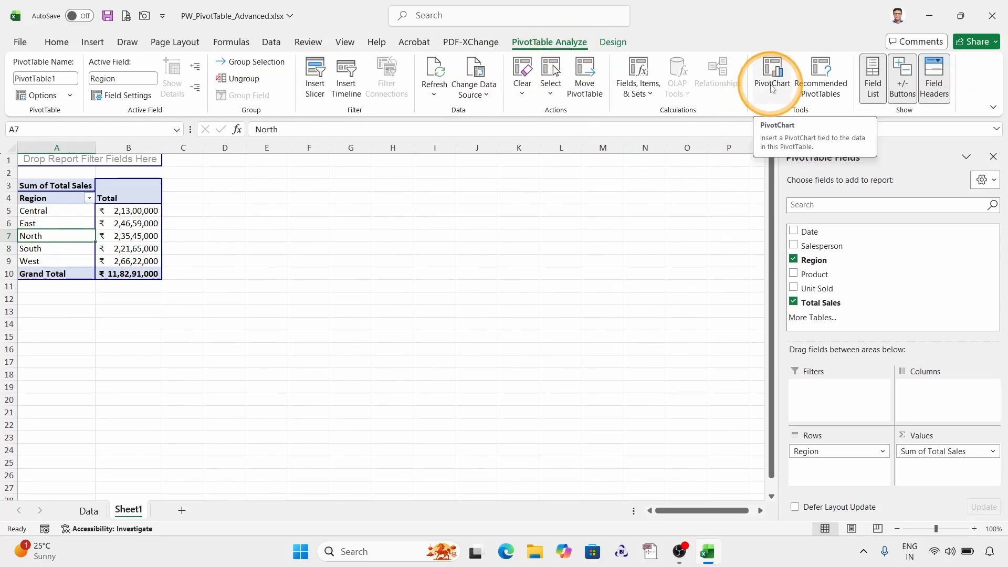
{"action": "left_click", "coordinate": [775, 85]}
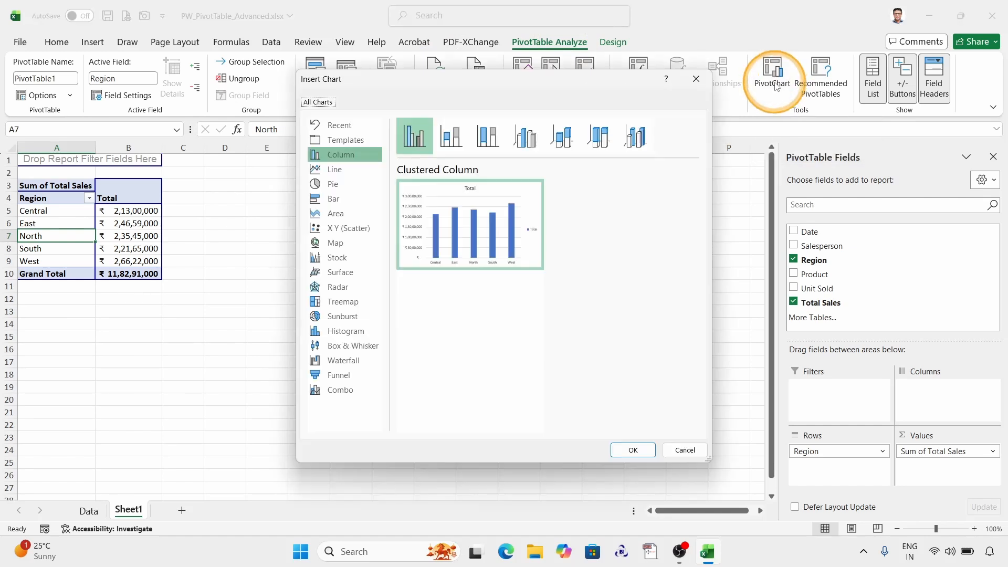
{"action": "left_click_drag", "start_coordinate": [479, 86], "coordinate": [448, 90]}
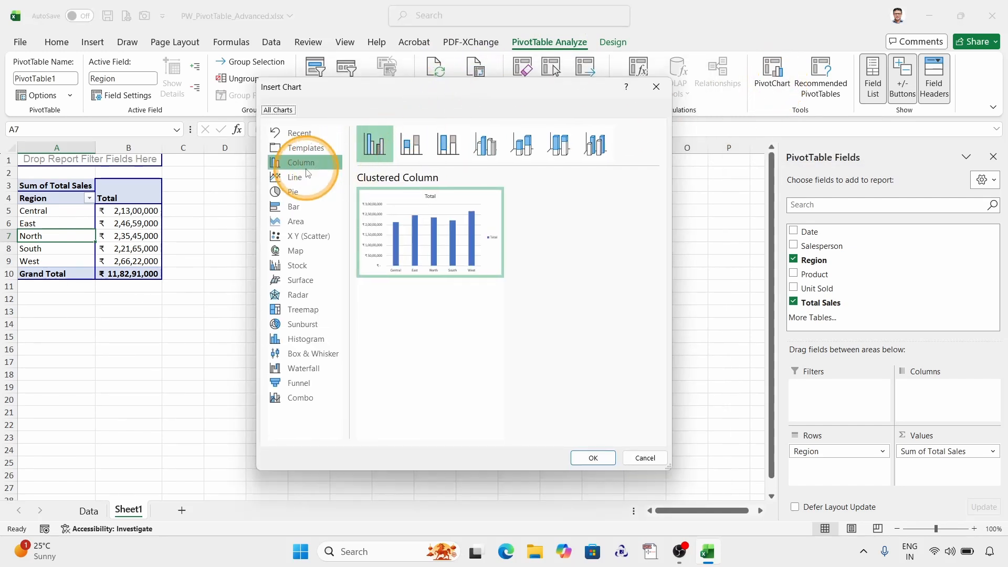
{"action": "left_click", "coordinate": [295, 177]}
{"action": "left_click", "coordinate": [294, 207]}
{"action": "left_click", "coordinate": [295, 221]}
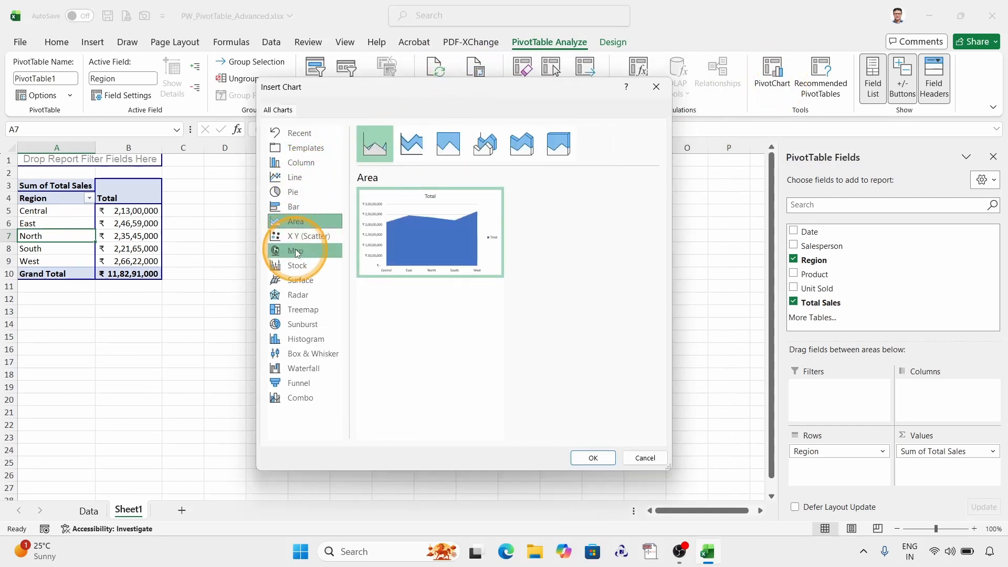
Compare the stacked, 100% stacked and 3-D column subtypes, and insert the PivotChart as a Clustered Column
{"action": "left_click", "coordinate": [307, 167]}
{"action": "left_click", "coordinate": [411, 144]}
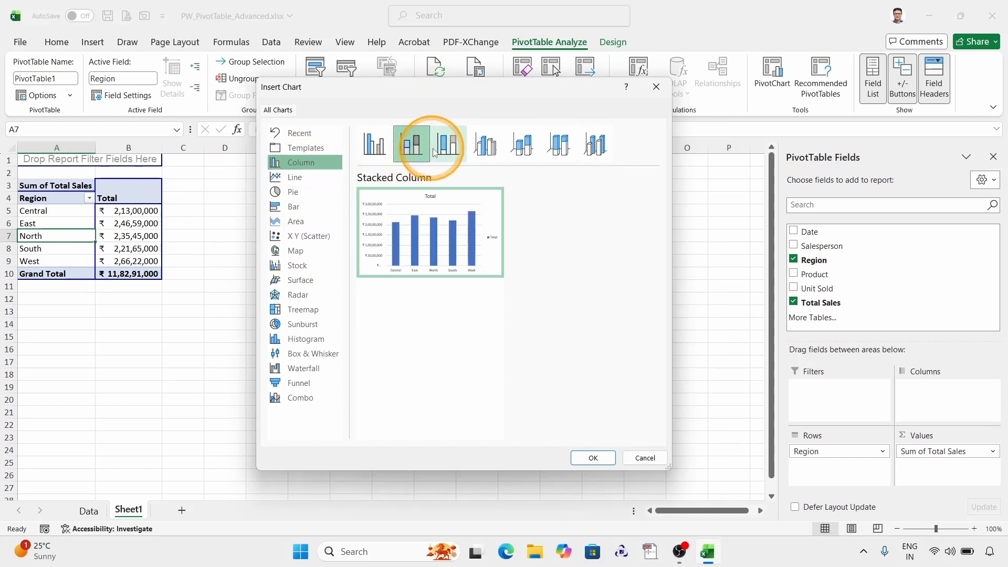
{"action": "left_click", "coordinate": [447, 144]}
{"action": "left_click", "coordinate": [485, 144]}
{"action": "left_click", "coordinate": [521, 144]}
{"action": "left_click", "coordinate": [551, 152]}
{"action": "left_click", "coordinate": [596, 144]}
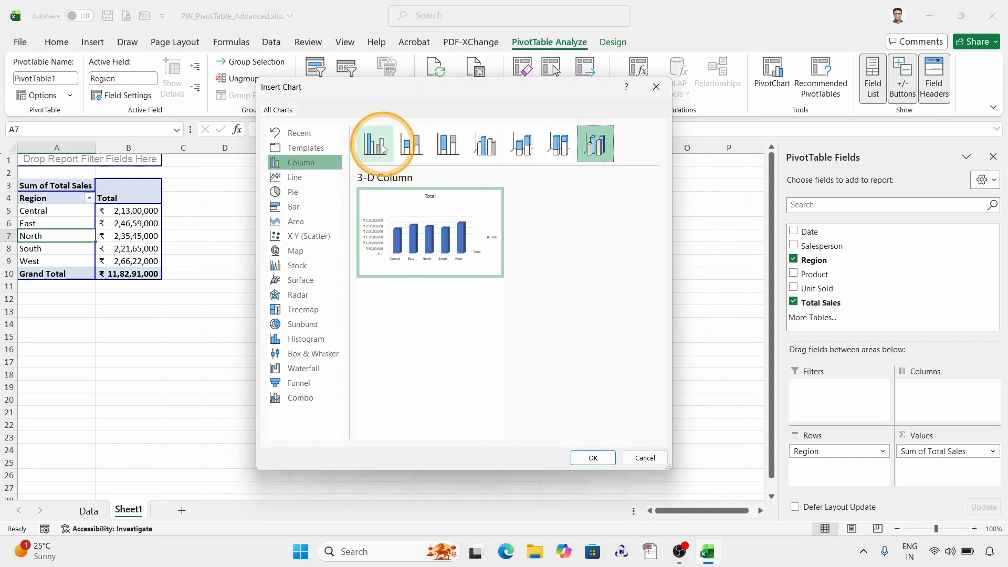
{"action": "left_click", "coordinate": [378, 145]}
{"action": "left_click", "coordinate": [611, 458]}
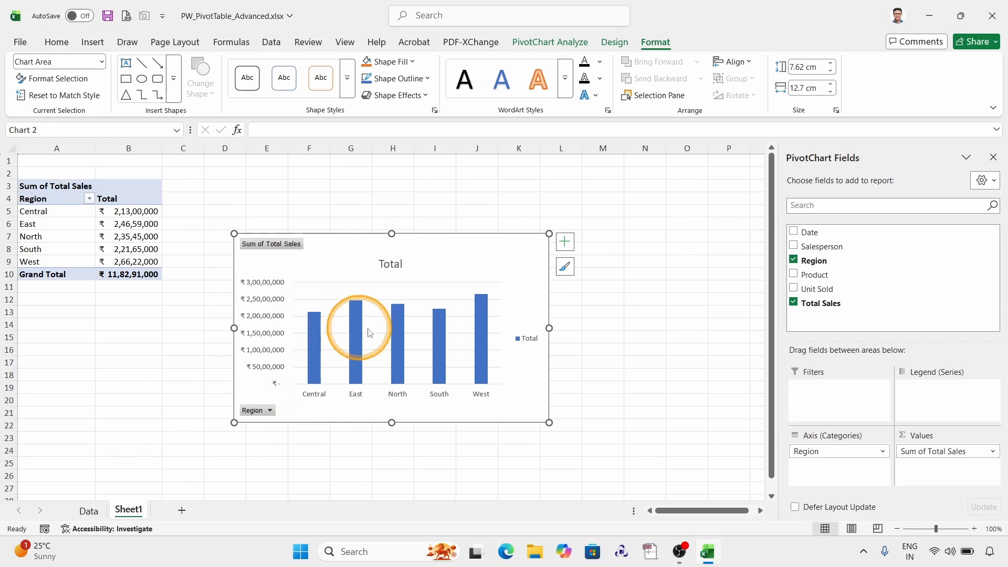
Hide all field buttons on the PivotChart
{"action": "right_click", "coordinate": [268, 248]}
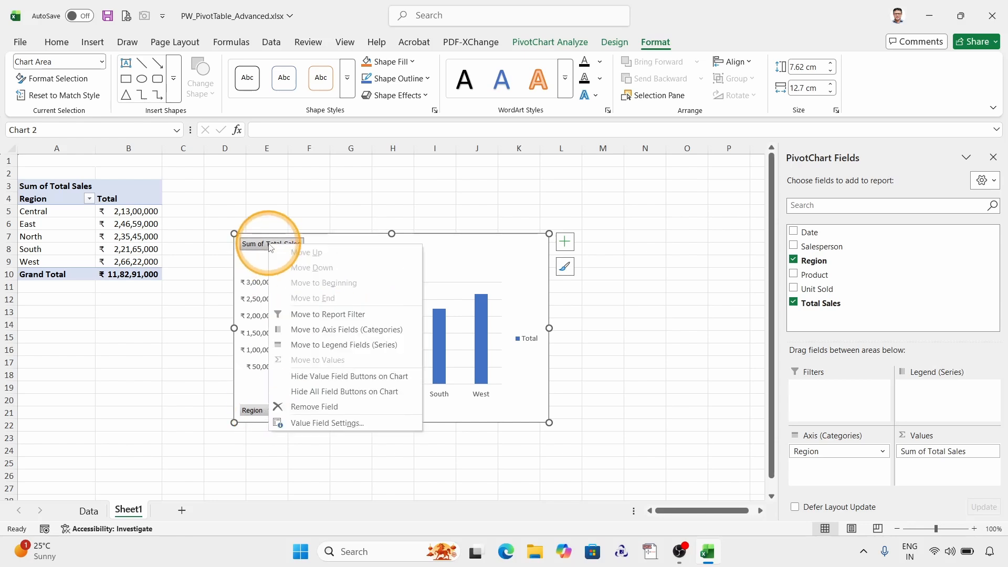
{"action": "left_click", "coordinate": [374, 393]}
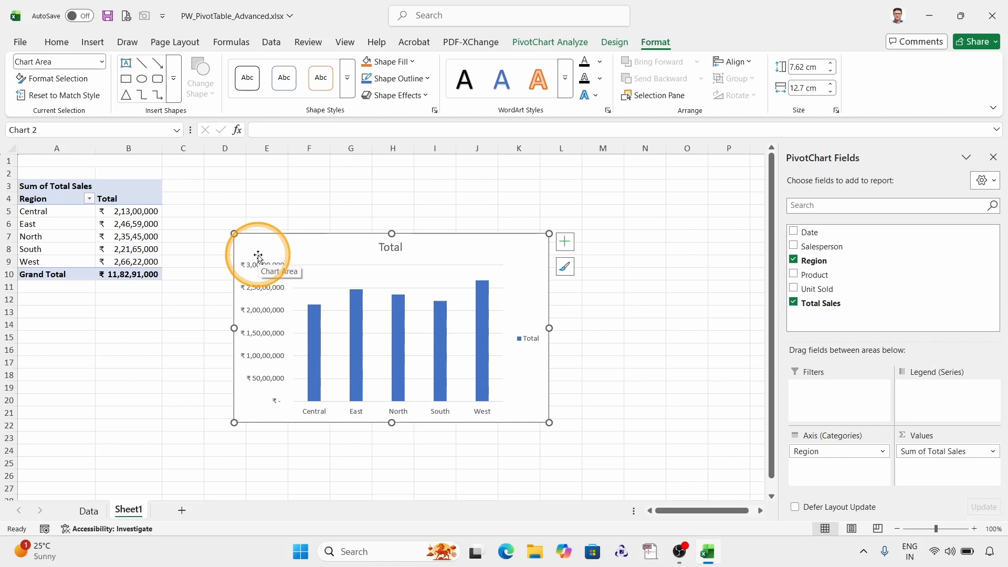
Restore the PivotChart's hidden field buttons and hide them all again
{"action": "left_click", "coordinate": [542, 48]}
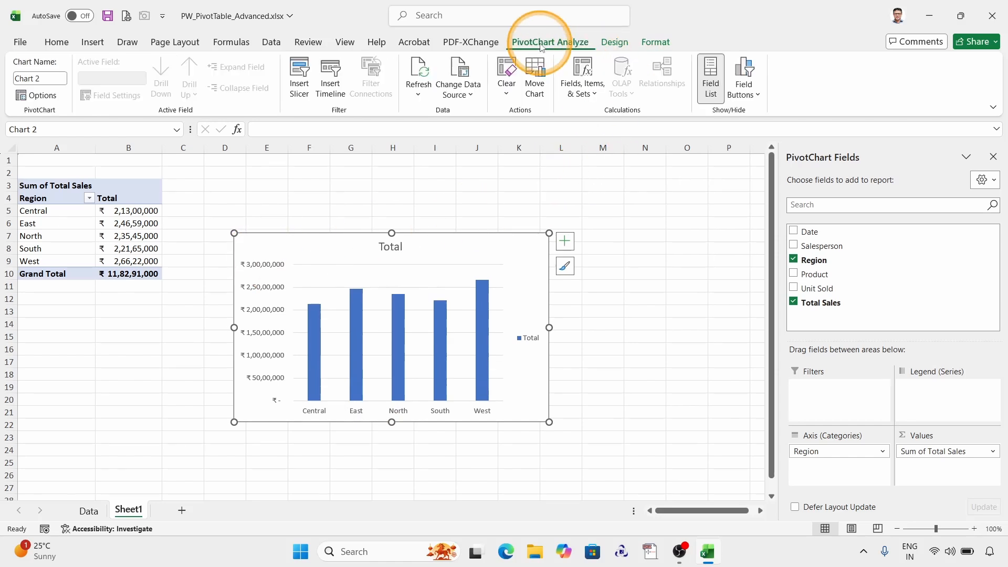
{"action": "left_click", "coordinate": [758, 95]}
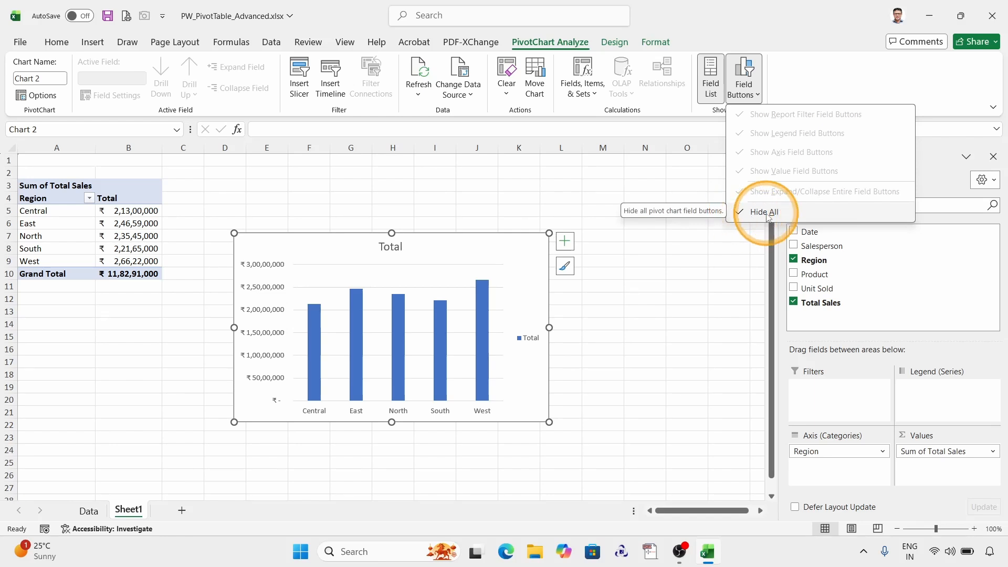
{"action": "left_click", "coordinate": [741, 215]}
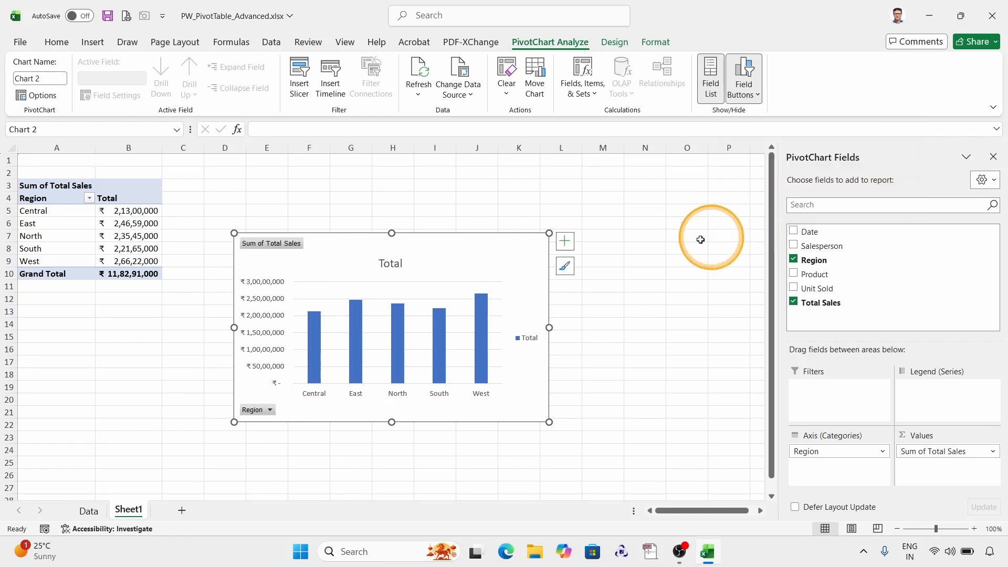
{"action": "right_click", "coordinate": [280, 249]}
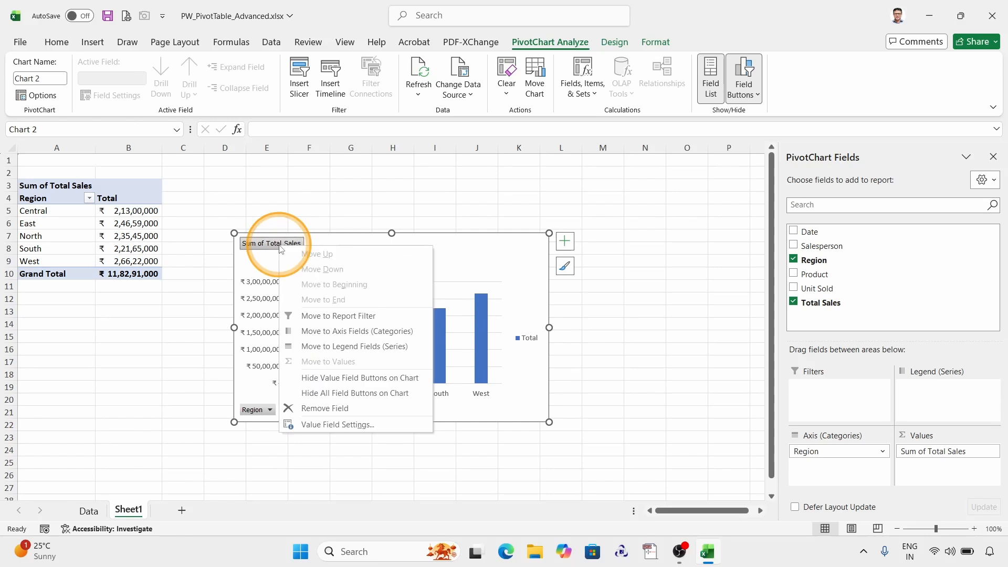
{"action": "left_click", "coordinate": [324, 395]}
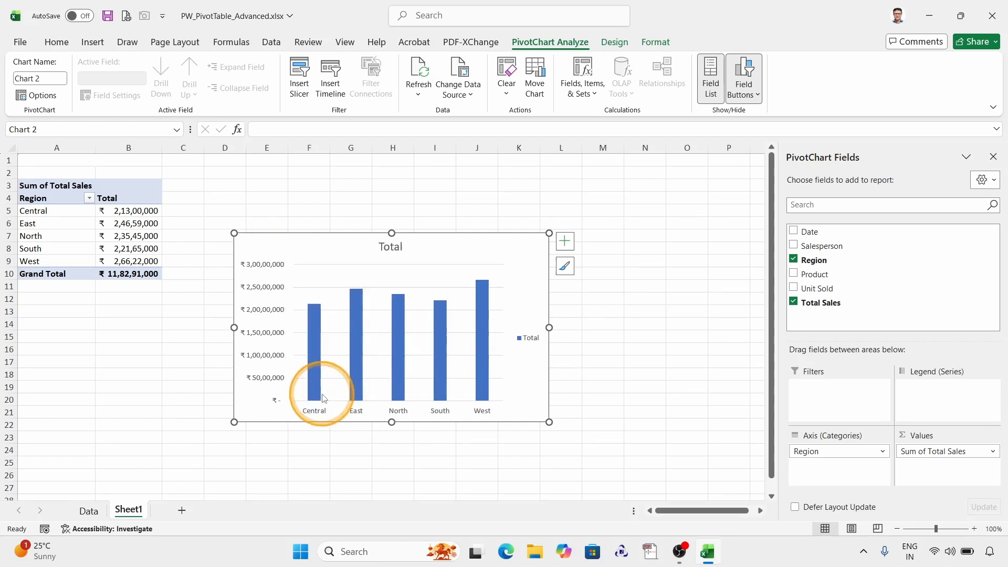
Try turning the chart's primary horizontal and vertical axes off and on, and its axis titles on and off
{"action": "left_click", "coordinate": [565, 243]}
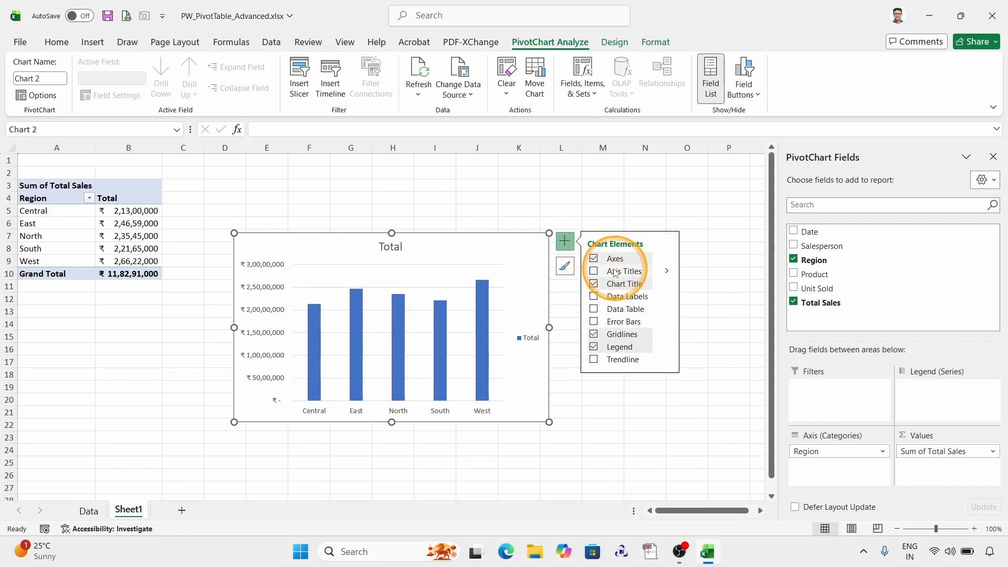
{"action": "left_click", "coordinate": [666, 260]}
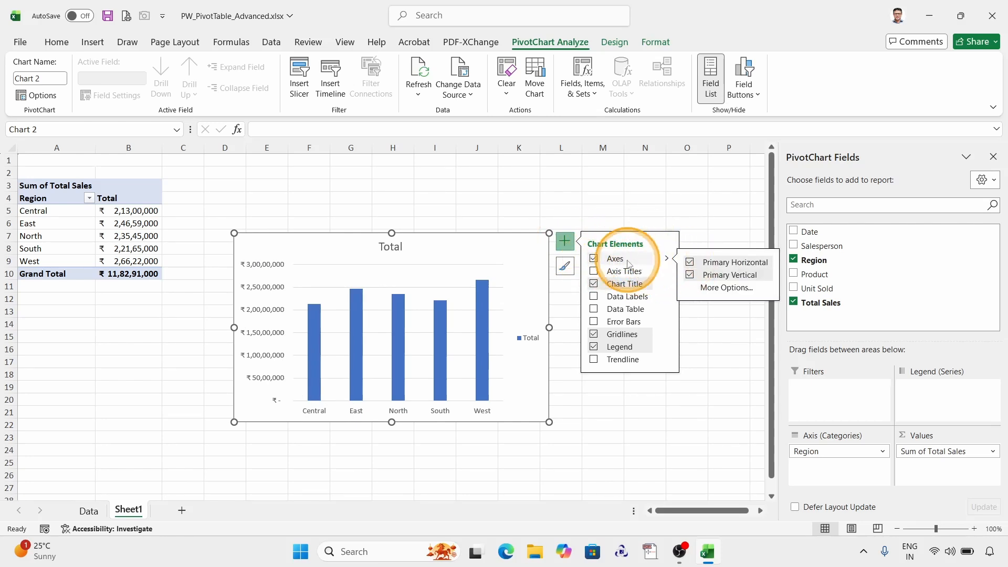
{"action": "left_click", "coordinate": [692, 267]}
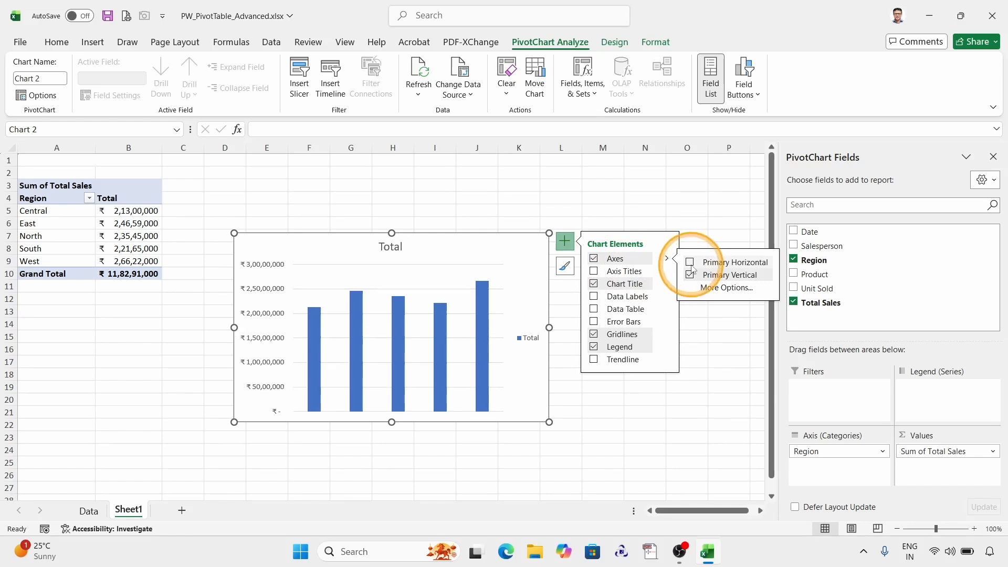
{"action": "left_click", "coordinate": [690, 275]}
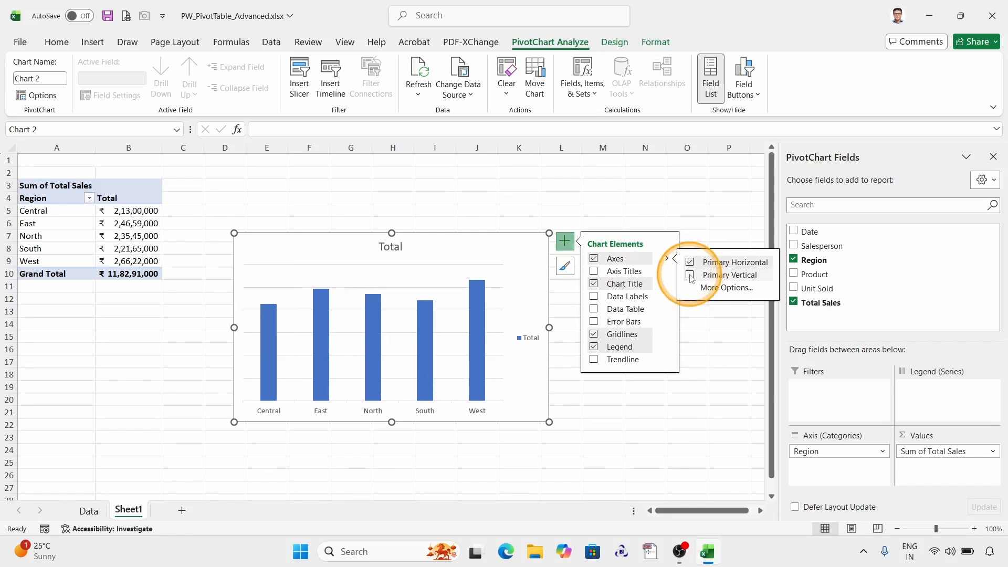
{"action": "left_click", "coordinate": [690, 275]}
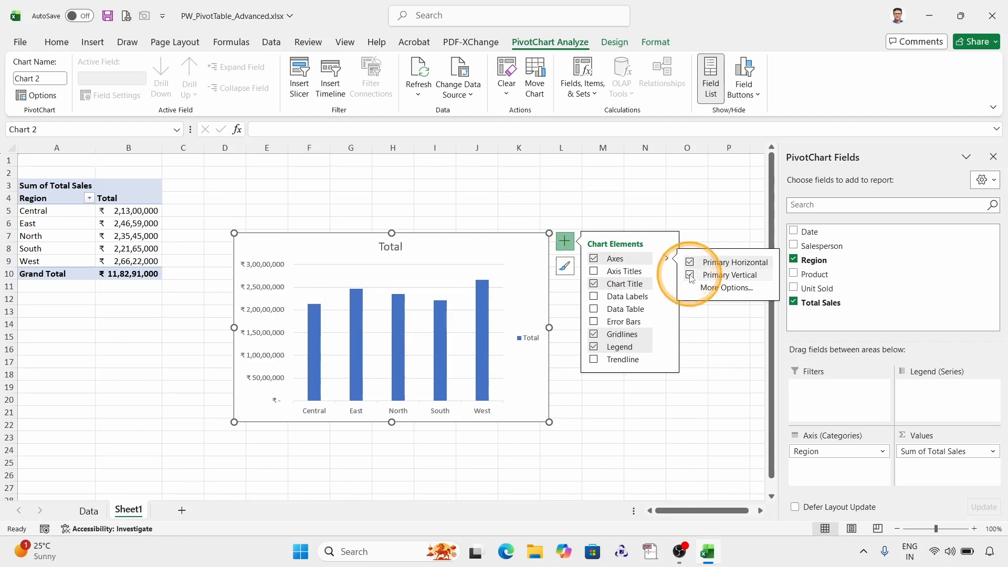
{"action": "left_click", "coordinate": [598, 273]}
{"action": "left_click", "coordinate": [598, 273]}
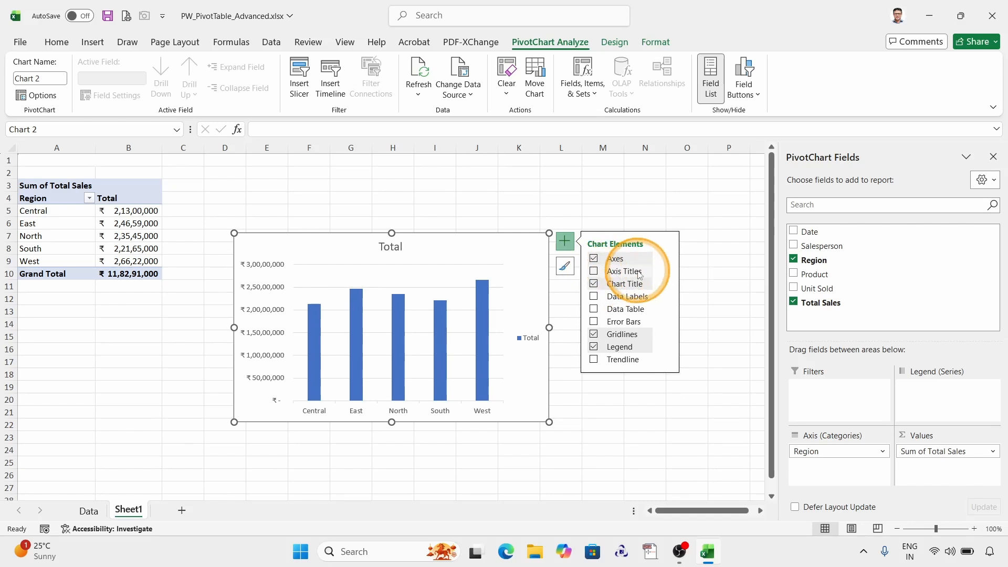
Add primary horizontal and primary vertical axis titles to the chart, and set the vertical title to "Total Sales"
{"action": "left_click", "coordinate": [667, 271]}
{"action": "left_click", "coordinate": [750, 279]}
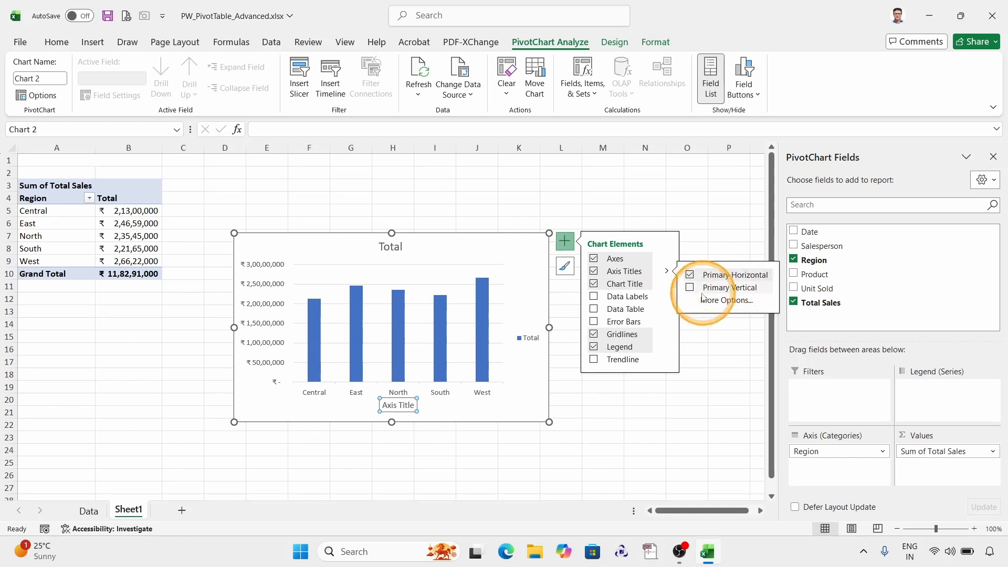
{"action": "left_click", "coordinate": [692, 288]}
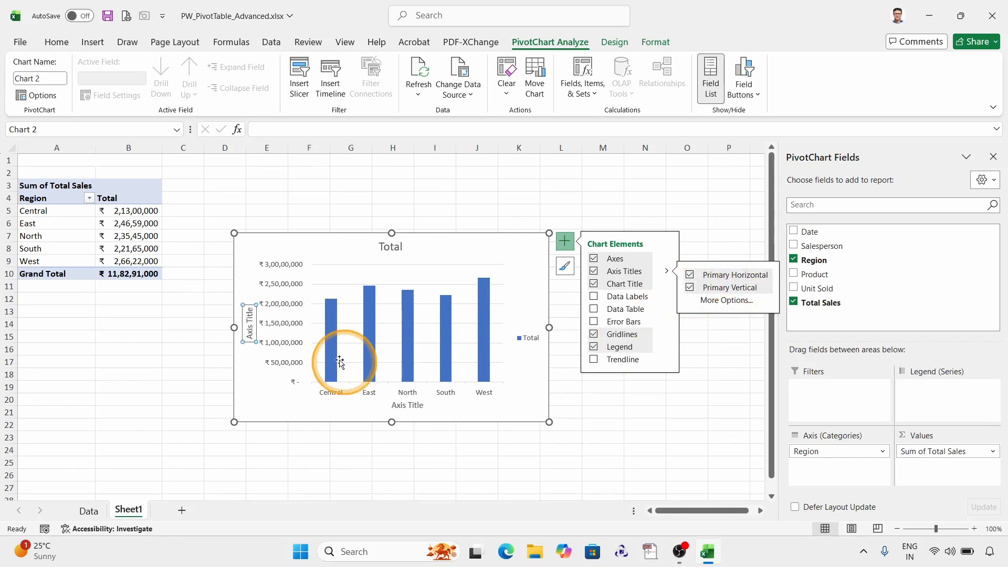
{"action": "triple_click", "coordinate": [253, 322]}
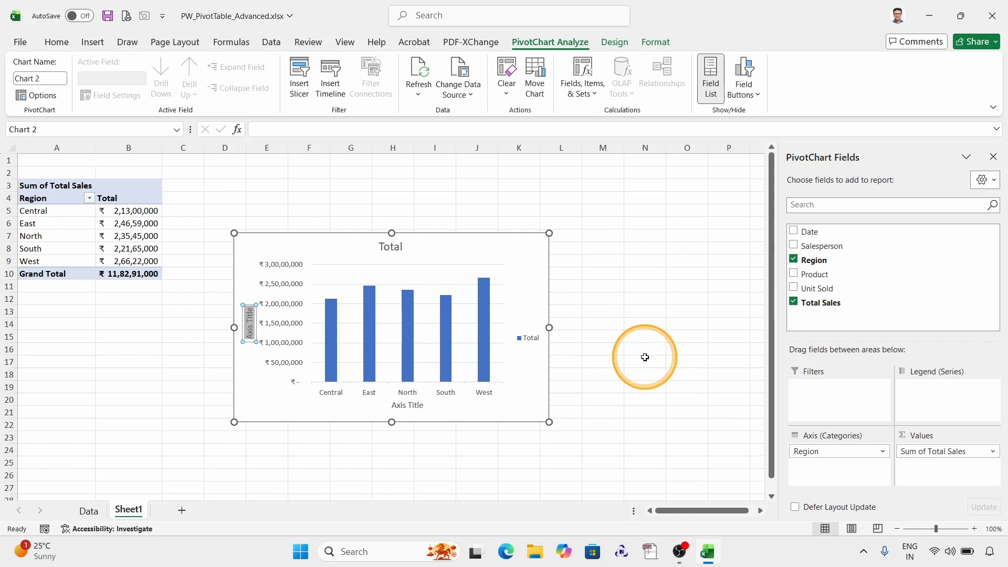
{"action": "type", "text": "Total Sales"}
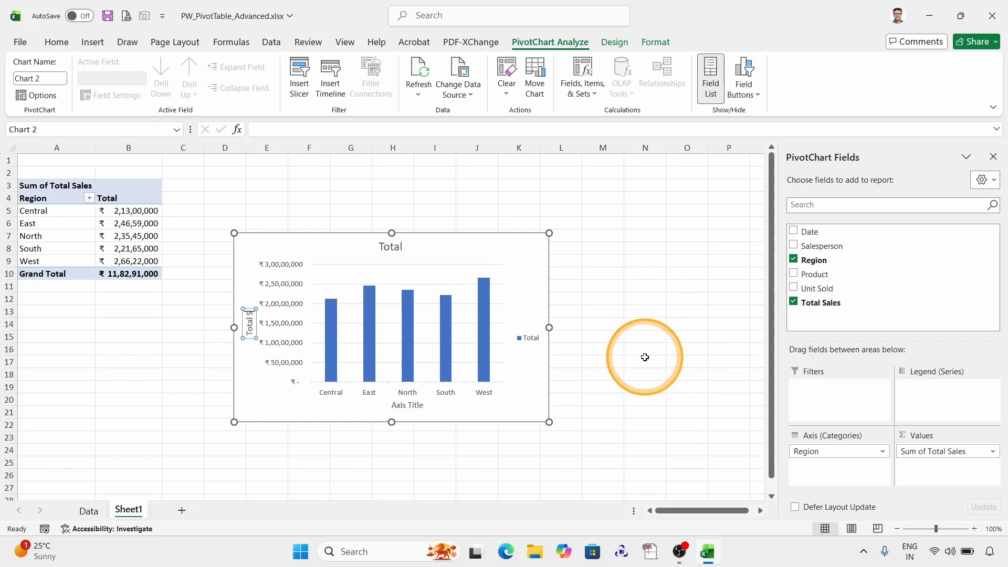
Remove the primary horizontal axis title from the PivotChart
{"action": "left_click", "coordinate": [416, 408]}
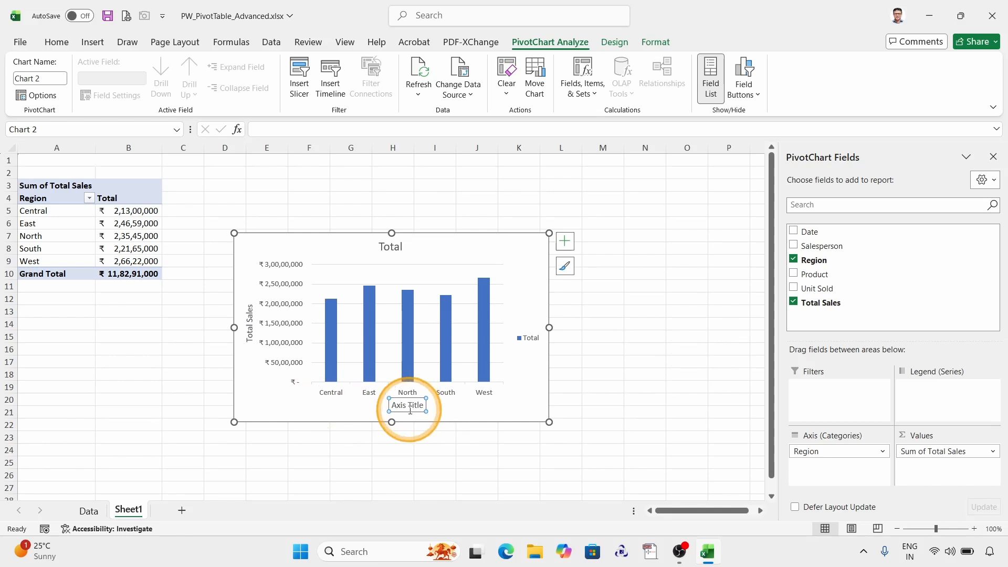
{"action": "left_click", "coordinate": [565, 242]}
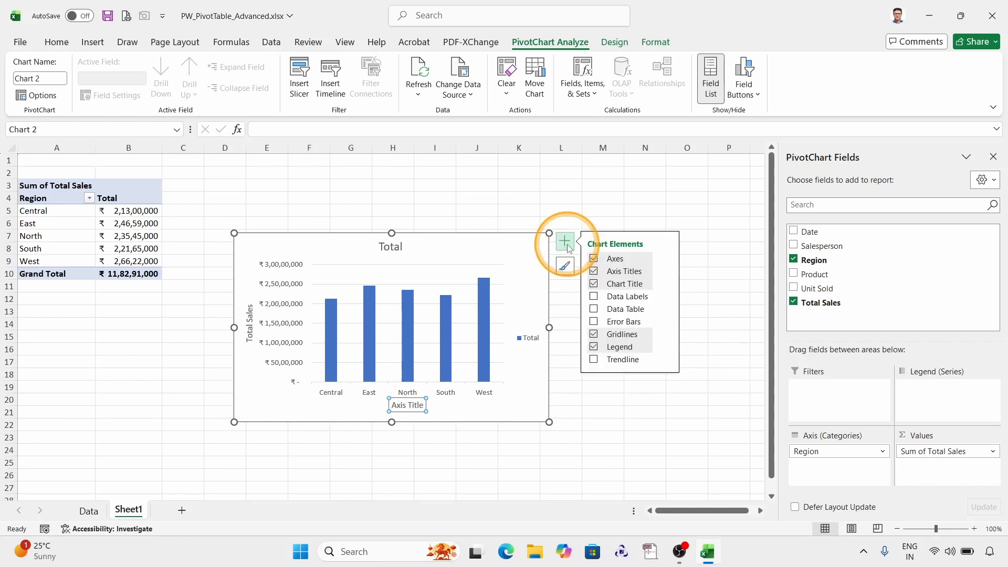
{"action": "left_click", "coordinate": [667, 283]}
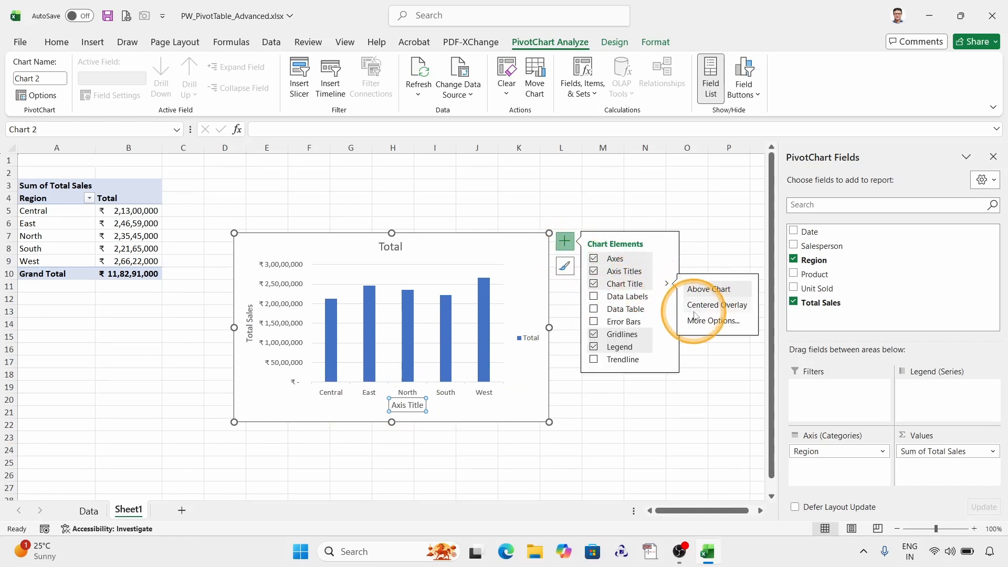
{"action": "left_click", "coordinate": [667, 271]}
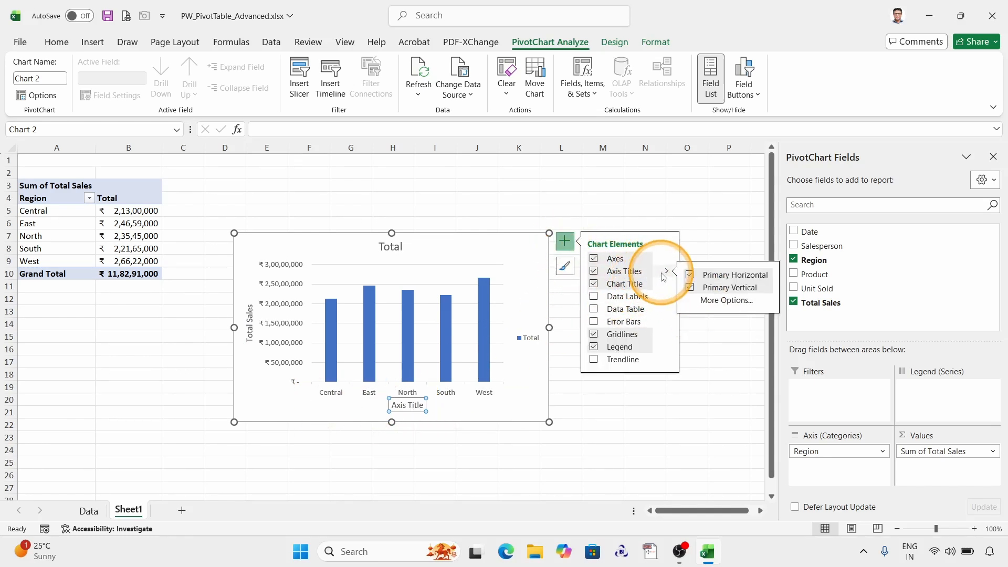
{"action": "left_click", "coordinate": [691, 276]}
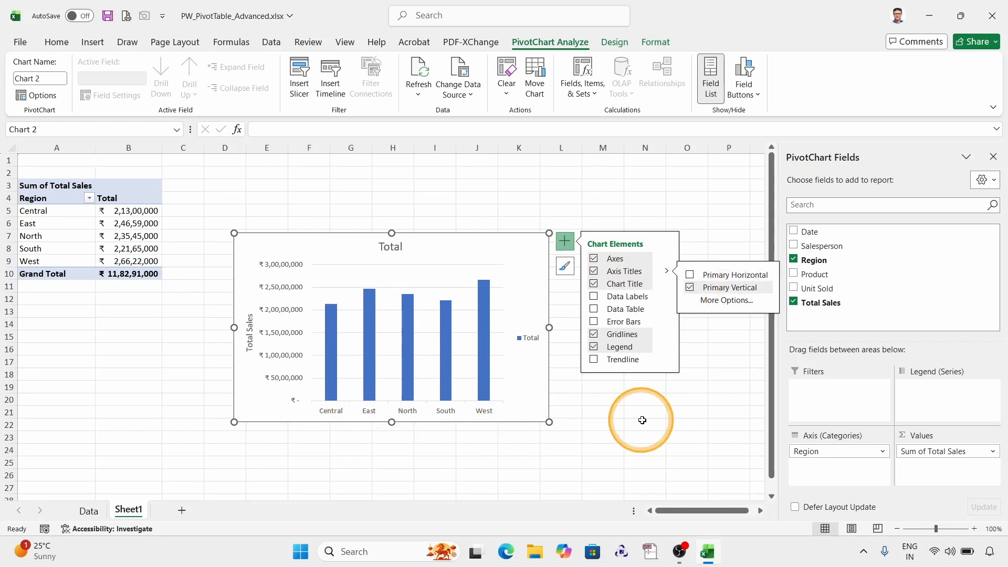
Add data labels showing the values to the chart's columns
{"action": "left_click", "coordinate": [625, 304]}
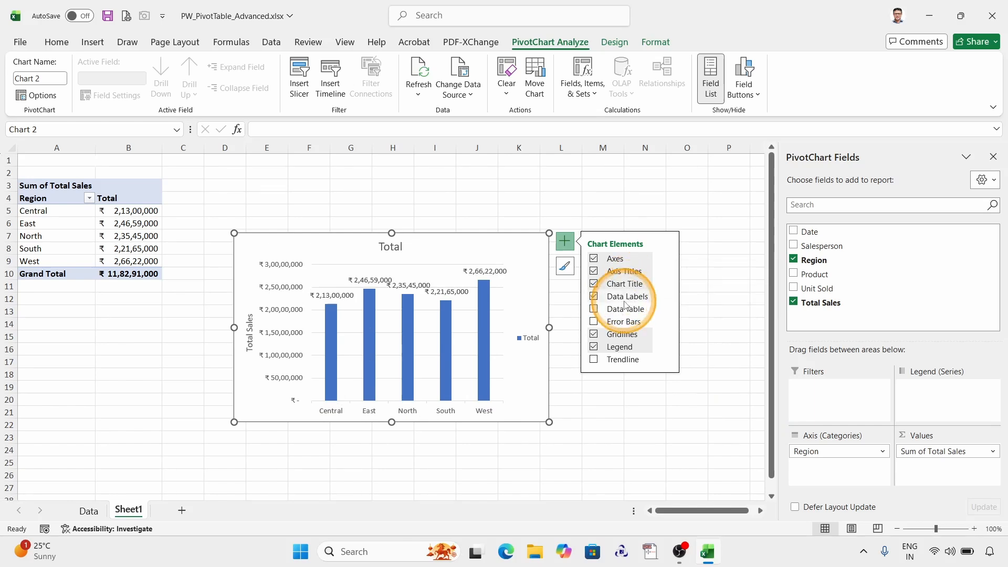
{"action": "left_click", "coordinate": [601, 296]}
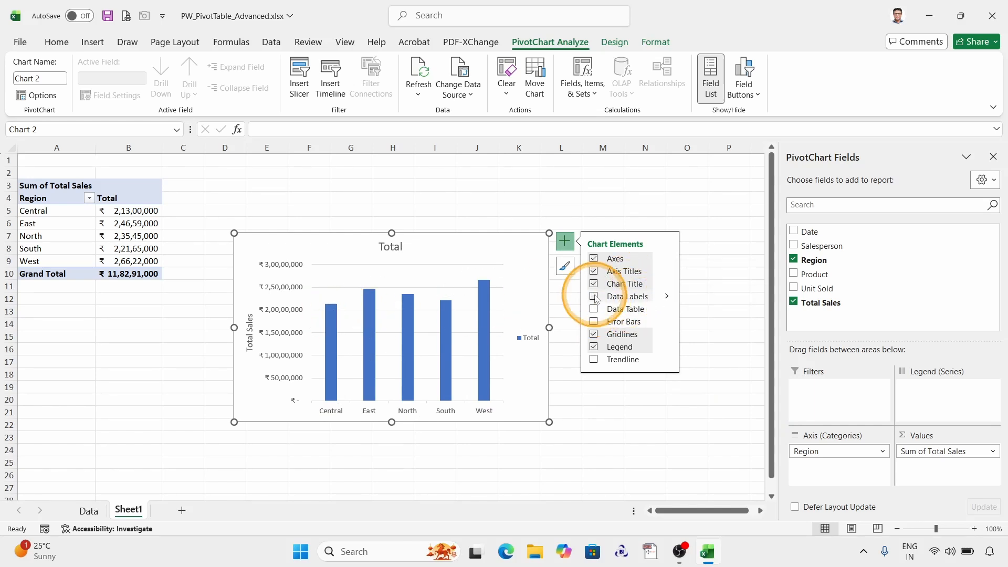
{"action": "left_click", "coordinate": [668, 296]}
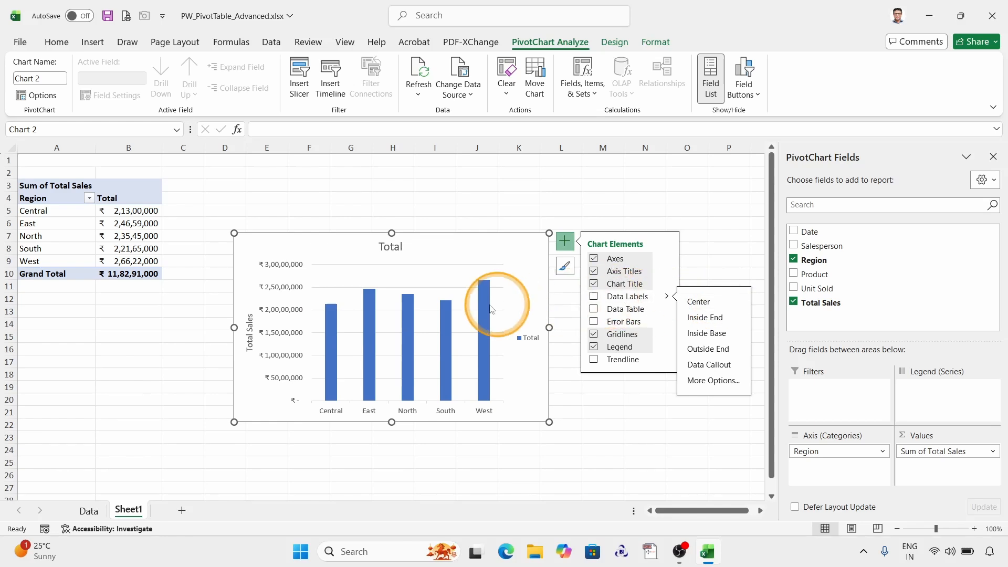
{"action": "left_click", "coordinate": [594, 297]}
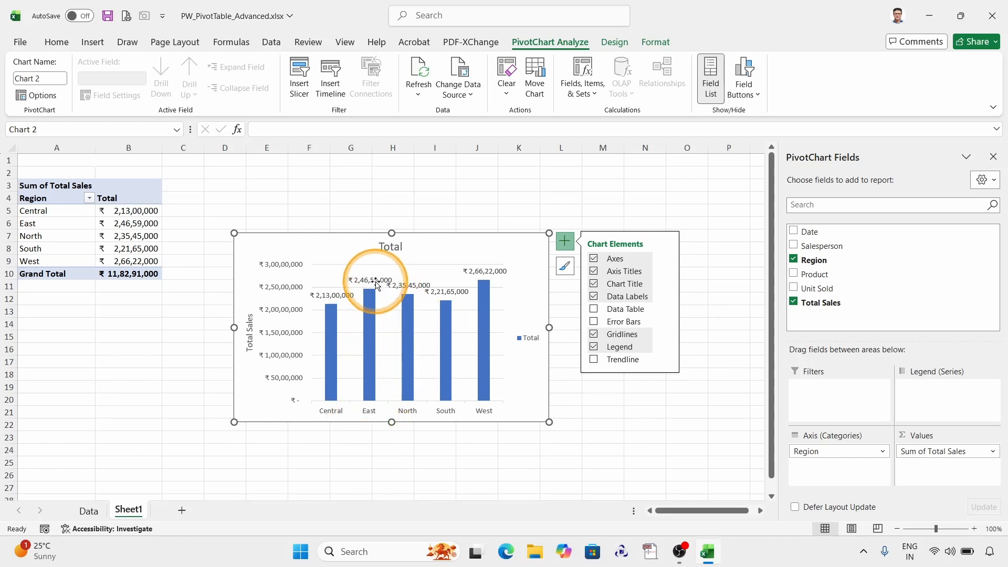
Try the Data Callout format for the data labels and set them back to Outside End
{"action": "left_click", "coordinate": [667, 297]}
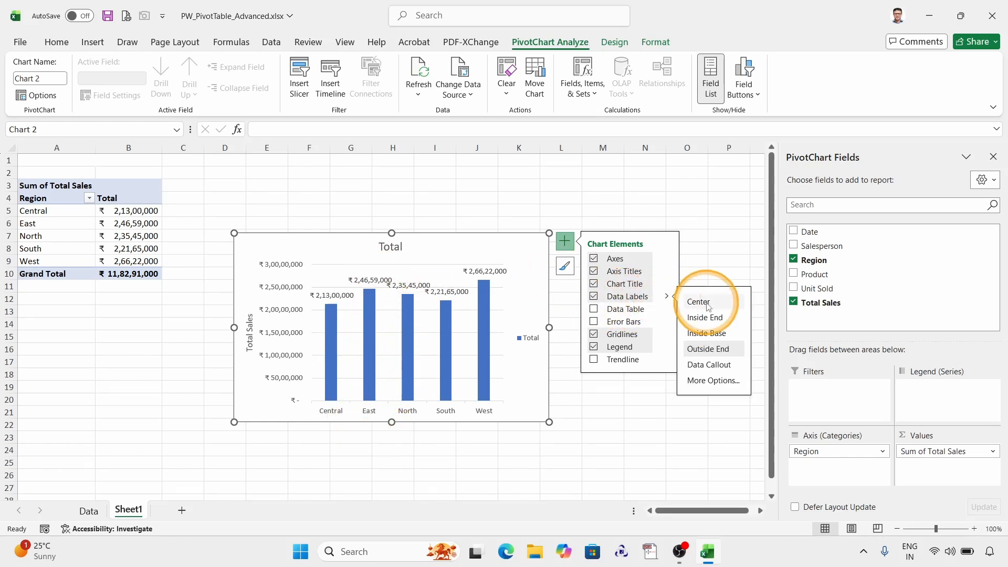
{"action": "left_click", "coordinate": [709, 365]}
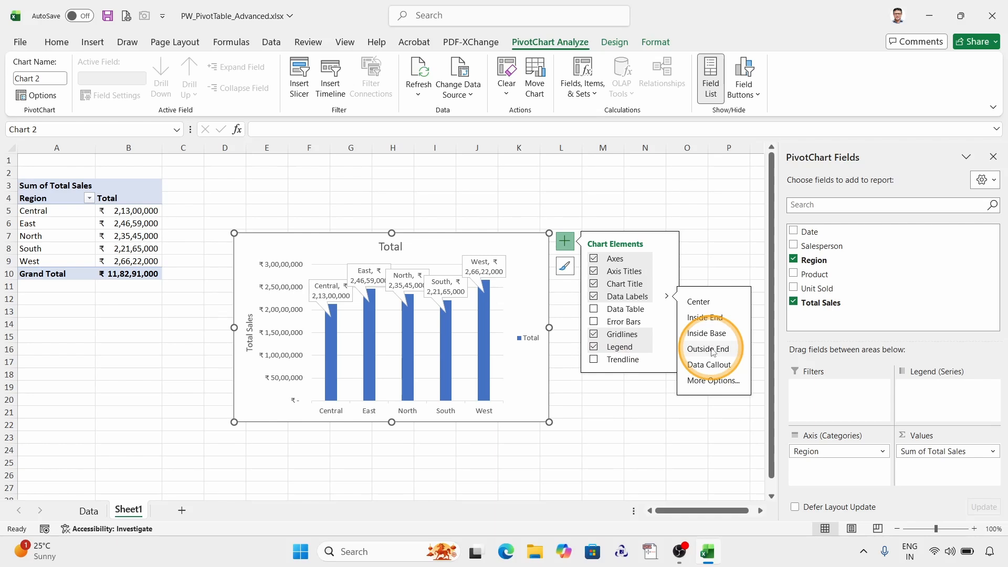
{"action": "left_click", "coordinate": [709, 350]}
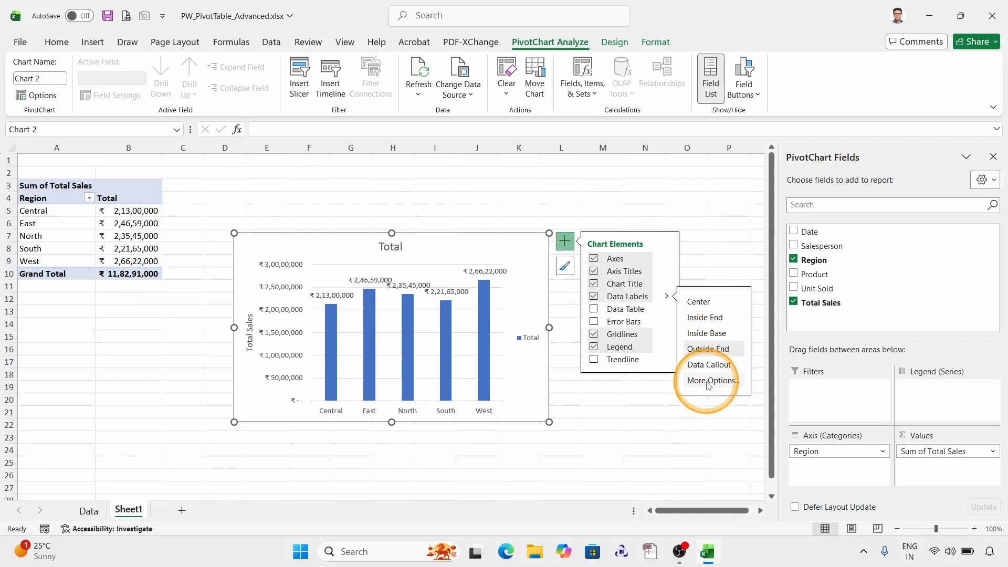
Examine the detailed label and text options for the data labels, and the chart's gridline options
{"action": "left_click", "coordinate": [711, 380]}
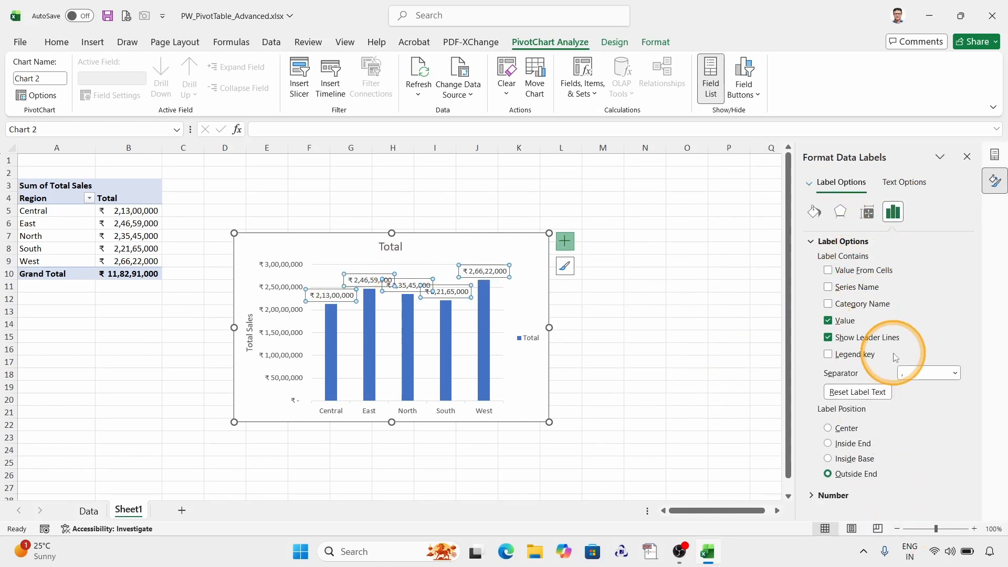
{"action": "left_click", "coordinate": [904, 182]}
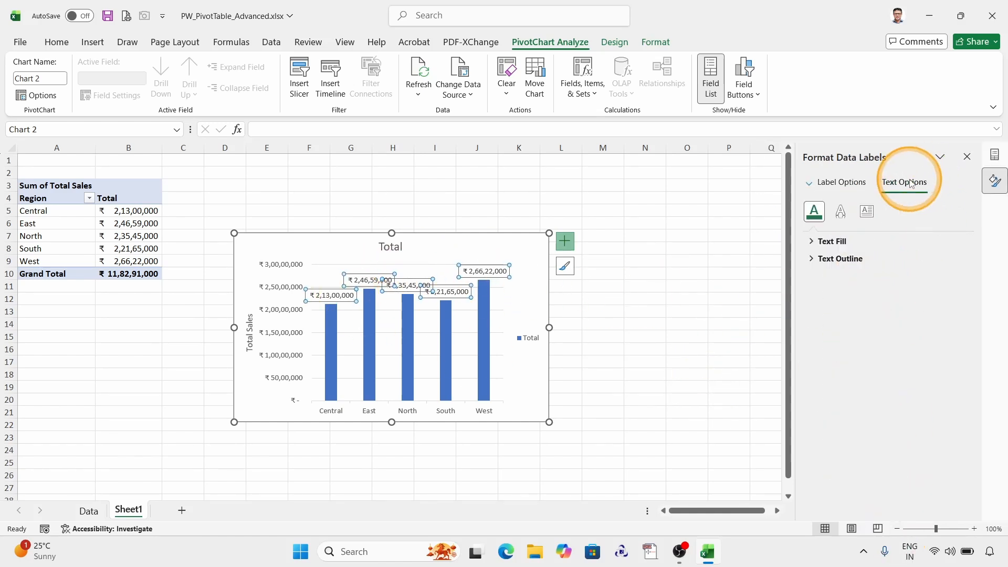
{"action": "left_click", "coordinate": [842, 182]}
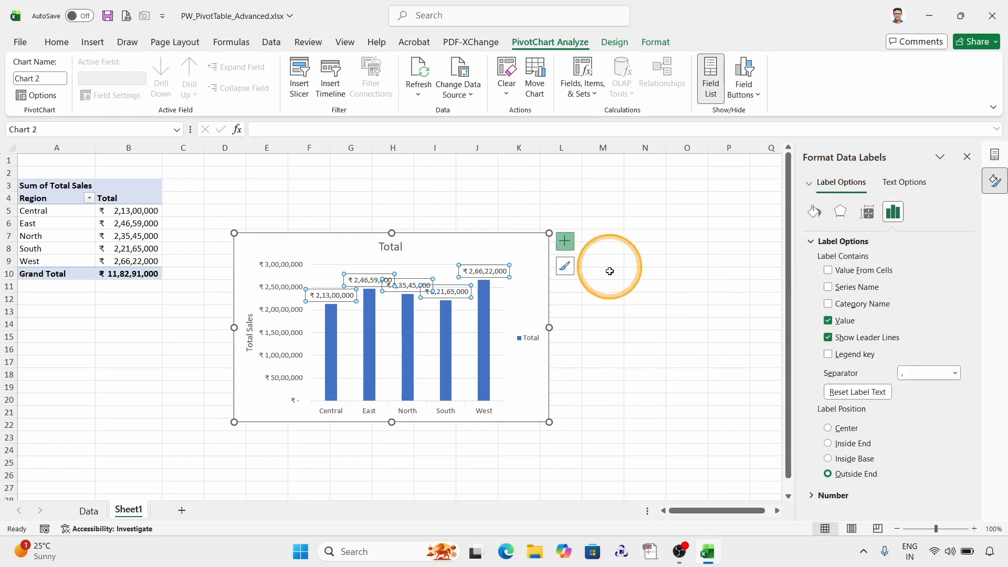
{"action": "left_click", "coordinate": [529, 384]}
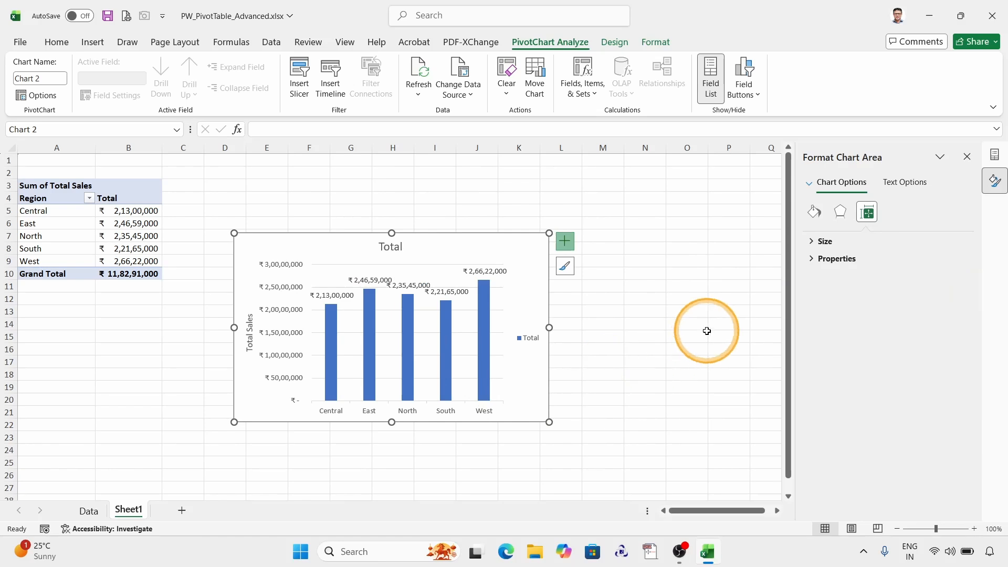
{"action": "left_click", "coordinate": [572, 248]}
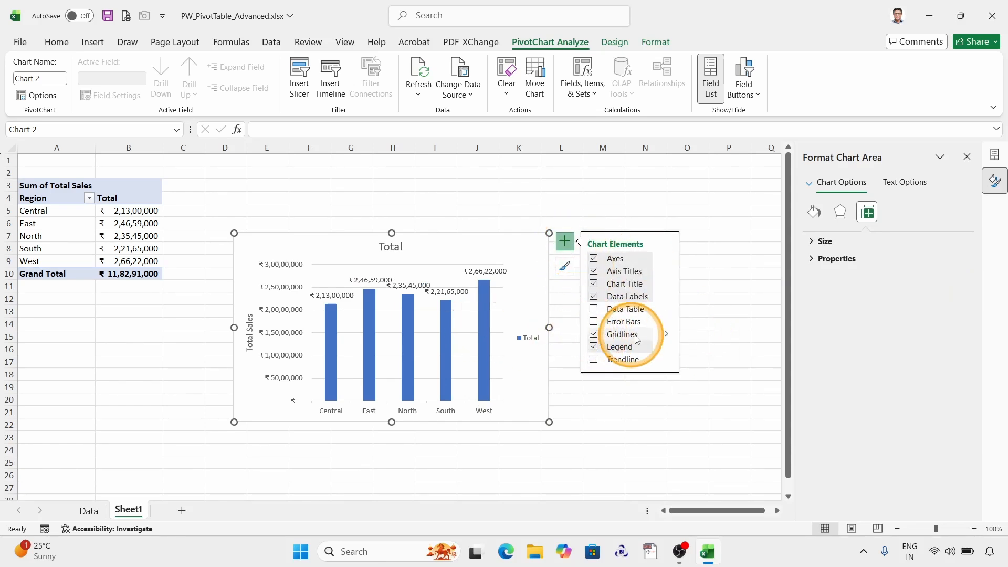
{"action": "left_click", "coordinate": [666, 334]}
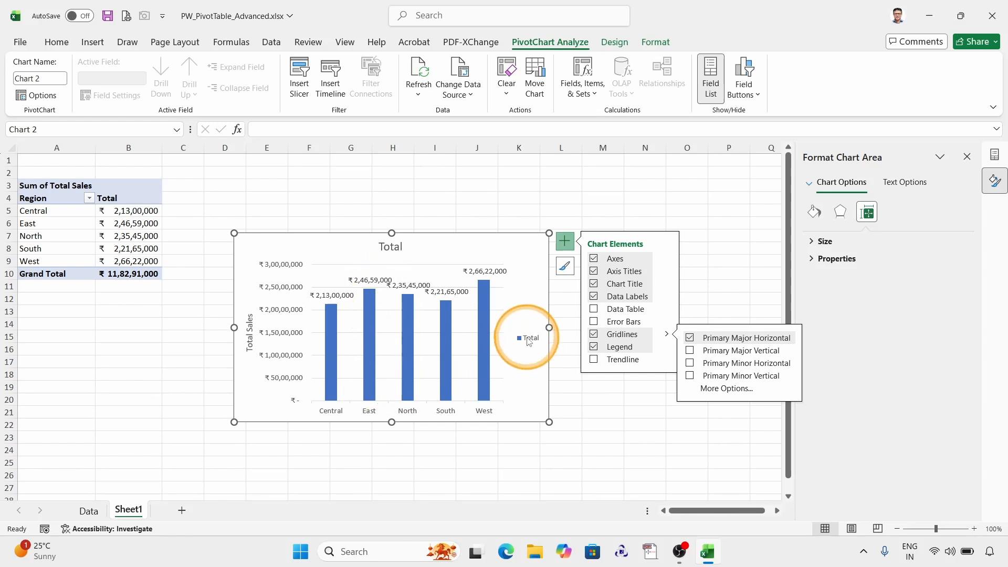
{"action": "left_click", "coordinate": [732, 289]}
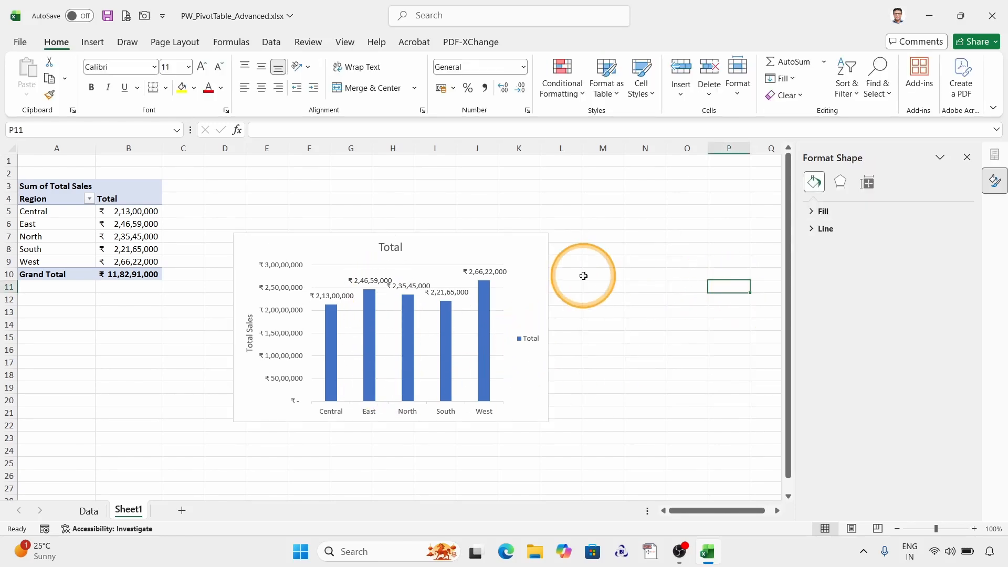
Review the chart's style and color choices and apply the style with a dark gray background and gradient blue columns
{"action": "left_click", "coordinate": [457, 304]}
{"action": "left_click", "coordinate": [523, 263]}
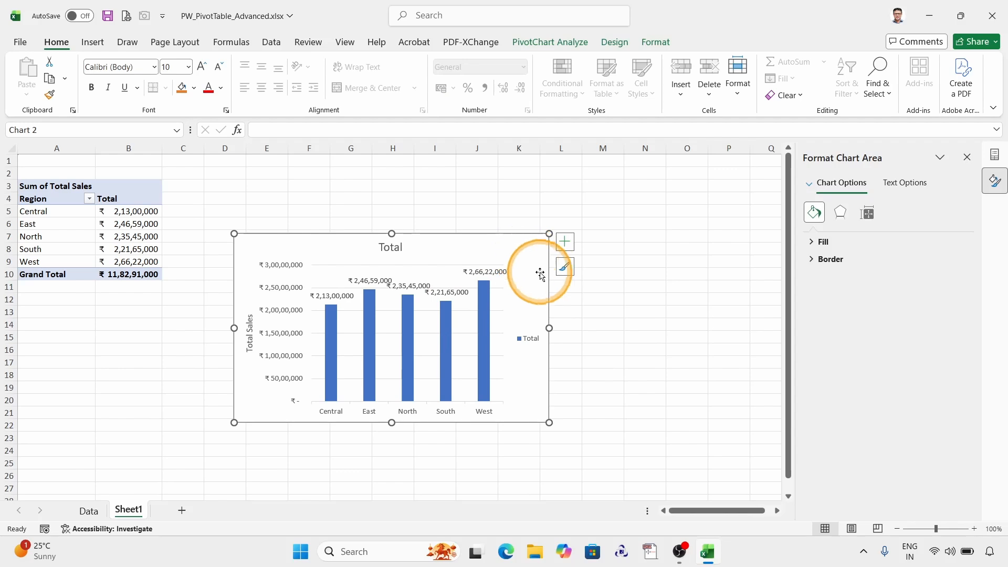
{"action": "left_click", "coordinate": [566, 269]}
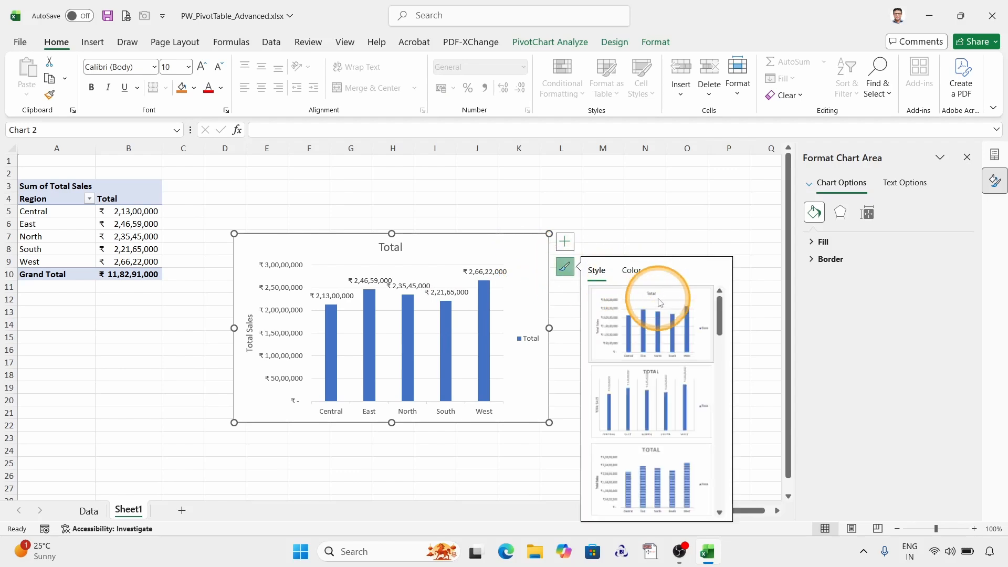
{"action": "scroll", "coordinate": [697, 335], "scroll_direction": "up", "scroll_amount": 5}
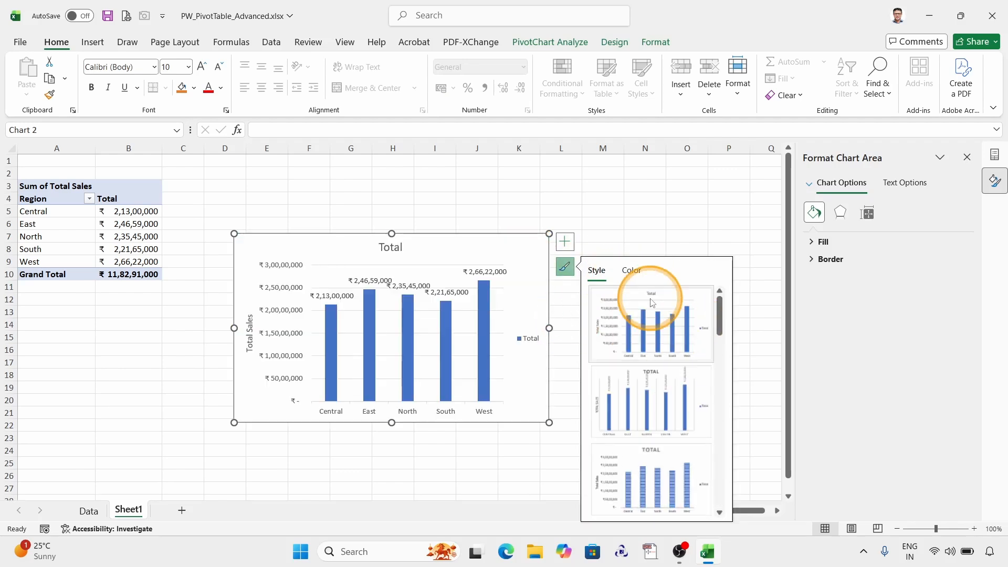
{"action": "left_click", "coordinate": [633, 271]}
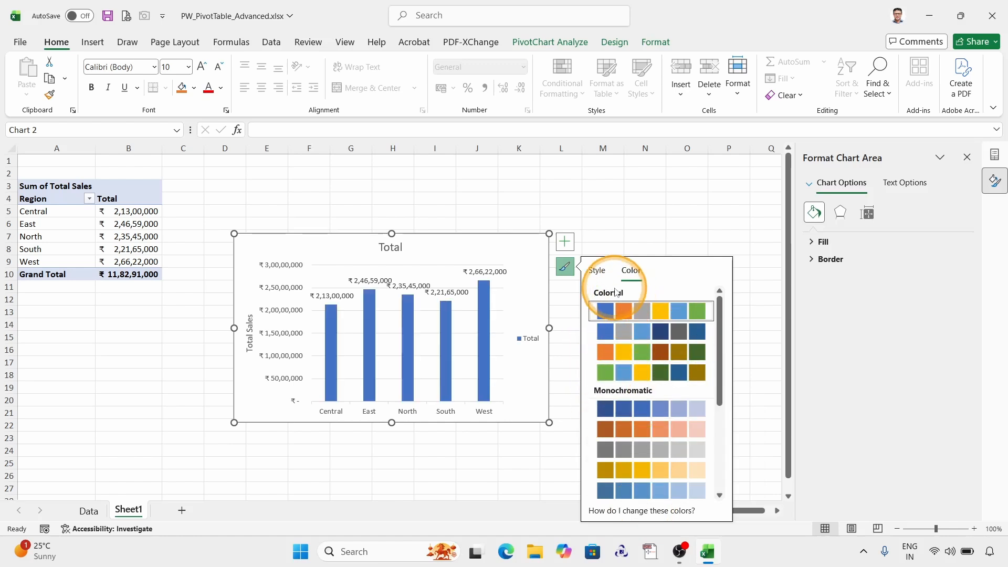
{"action": "left_click", "coordinate": [599, 272]}
{"action": "left_click", "coordinate": [614, 42]}
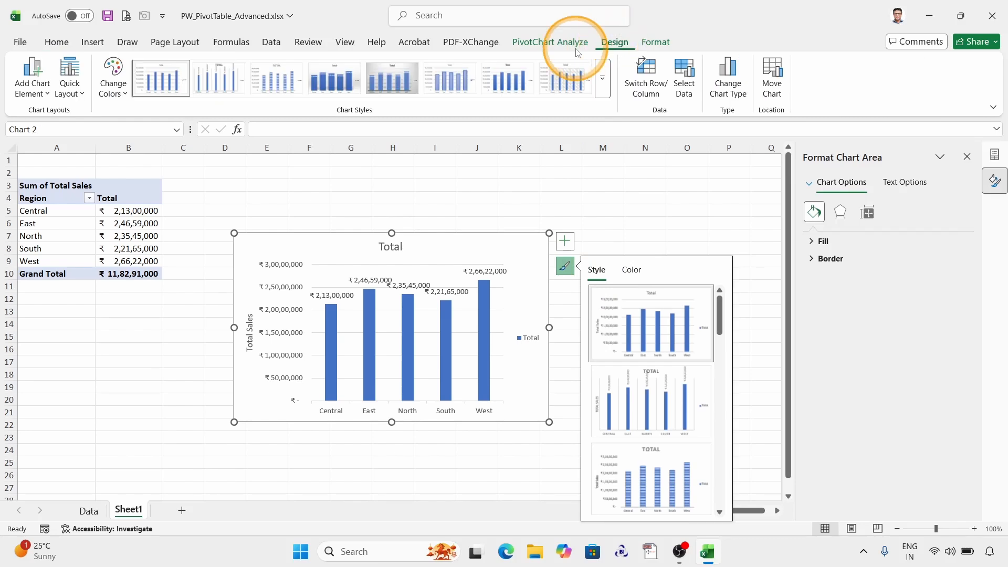
{"action": "left_click", "coordinate": [602, 79]}
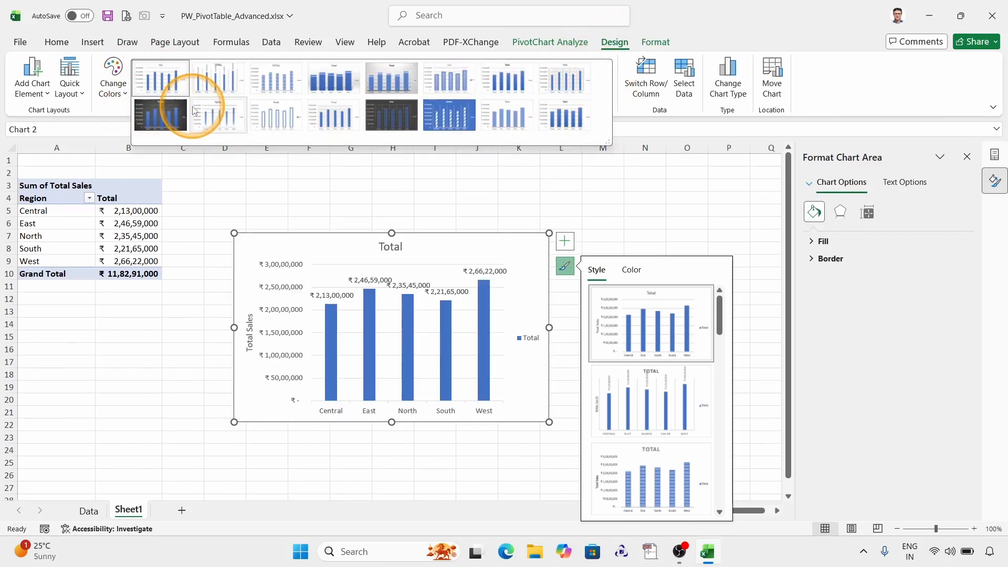
{"action": "left_click", "coordinate": [161, 124]}
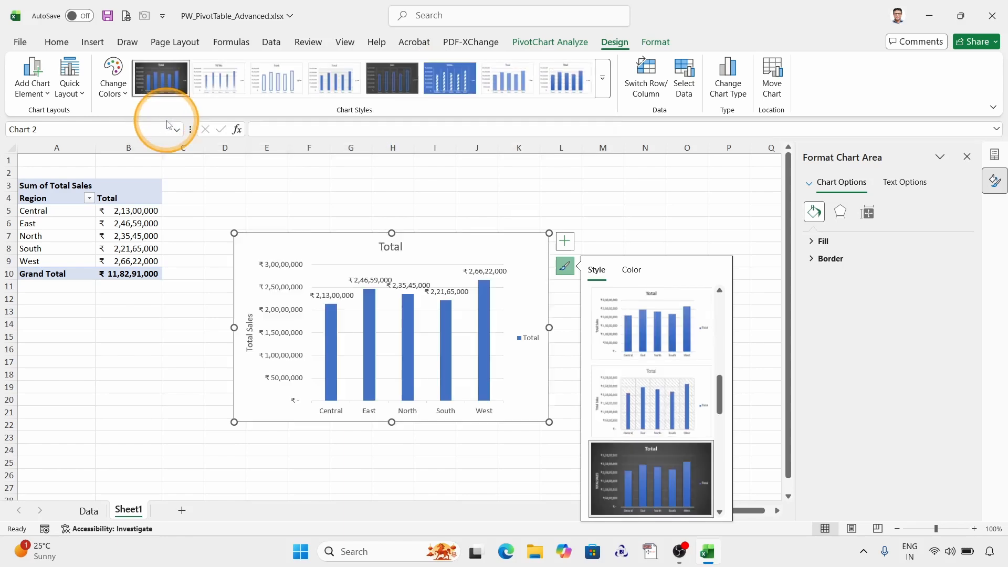
{"action": "left_click", "coordinate": [494, 489]}
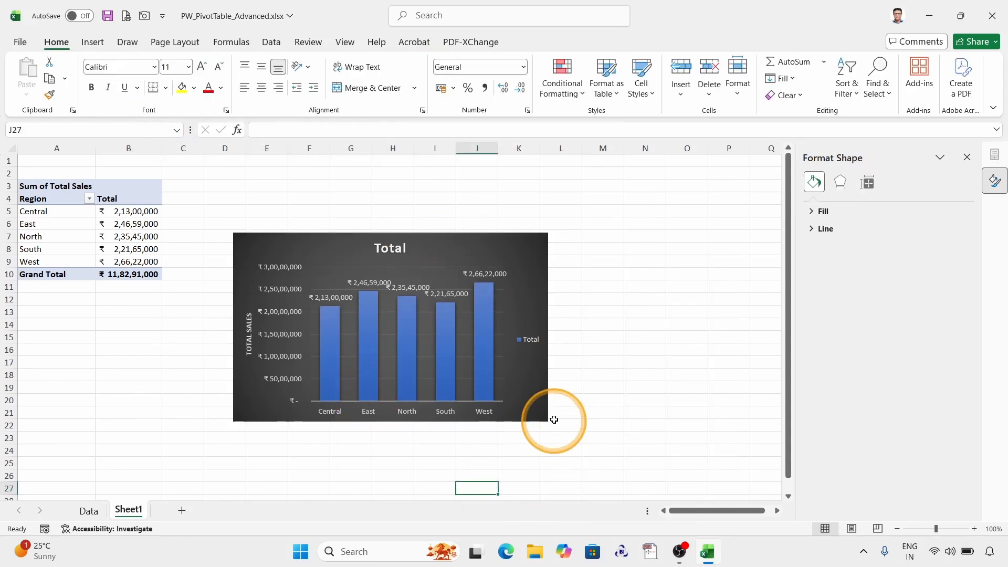
Enlarge the chart to about 13.7 cm wide and set its height to 8.4 cm
{"action": "left_click", "coordinate": [528, 339]}
{"action": "left_click", "coordinate": [544, 311]}
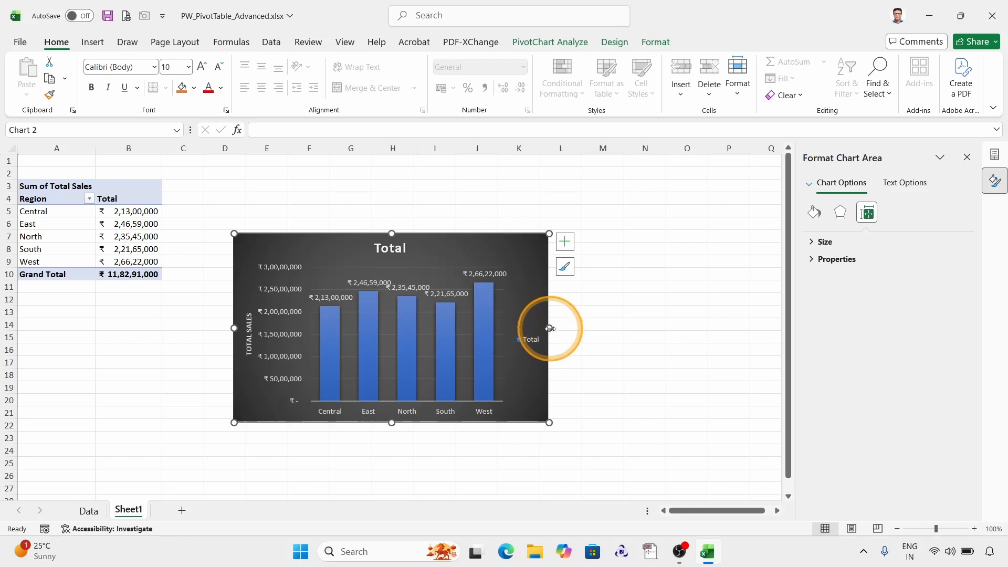
{"action": "mouse_move", "coordinate": [549, 328]}
{"action": "left_mouse_down"}
{"action": "mouse_move", "coordinate": [589, 330]}
{"action": "mouse_move", "coordinate": [554, 336]}
{"action": "left_mouse_up"}
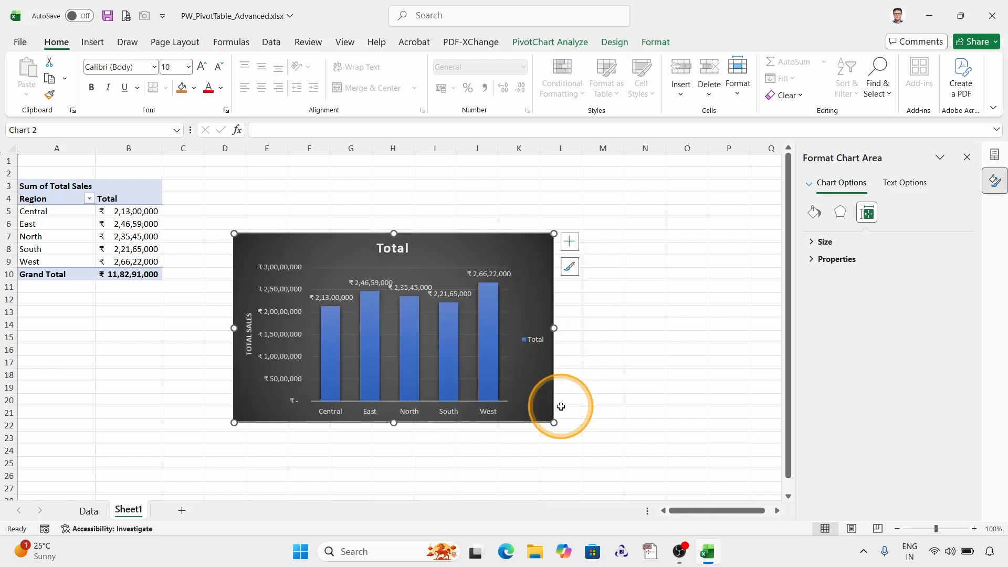
{"action": "left_click_drag", "start_coordinate": [556, 423], "coordinate": [581, 442]}
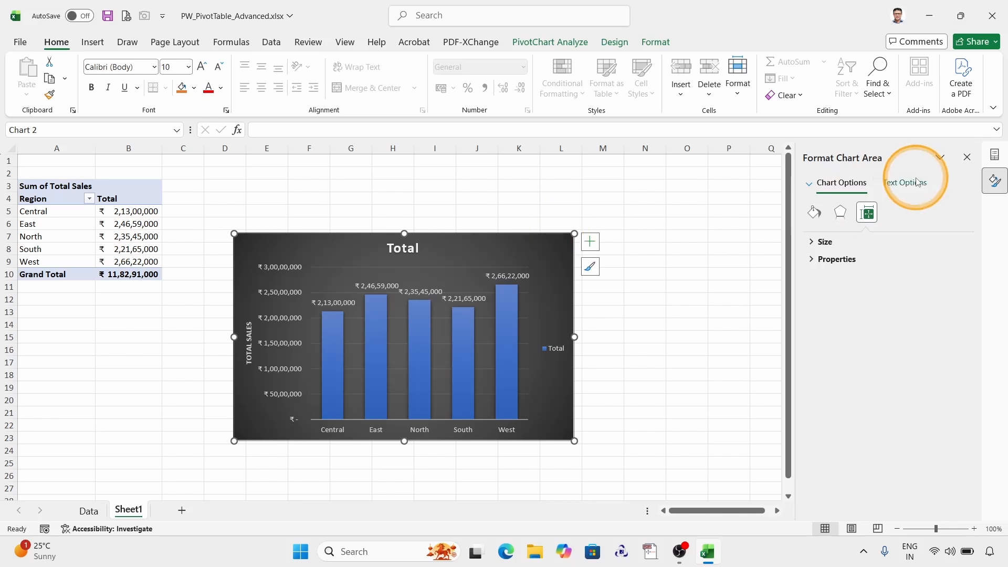
{"action": "left_click", "coordinate": [819, 241]}
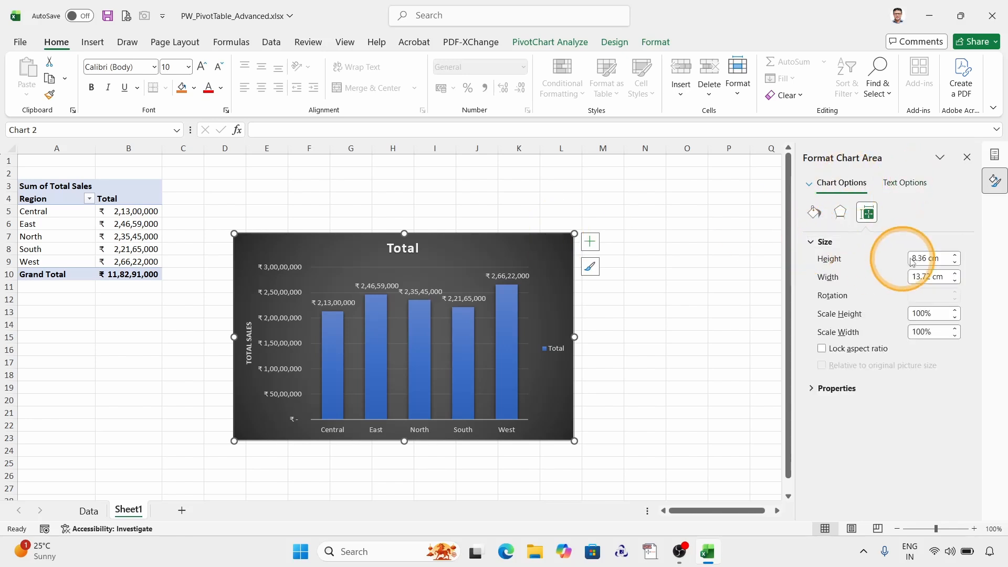
{"action": "left_click", "coordinate": [954, 256]}
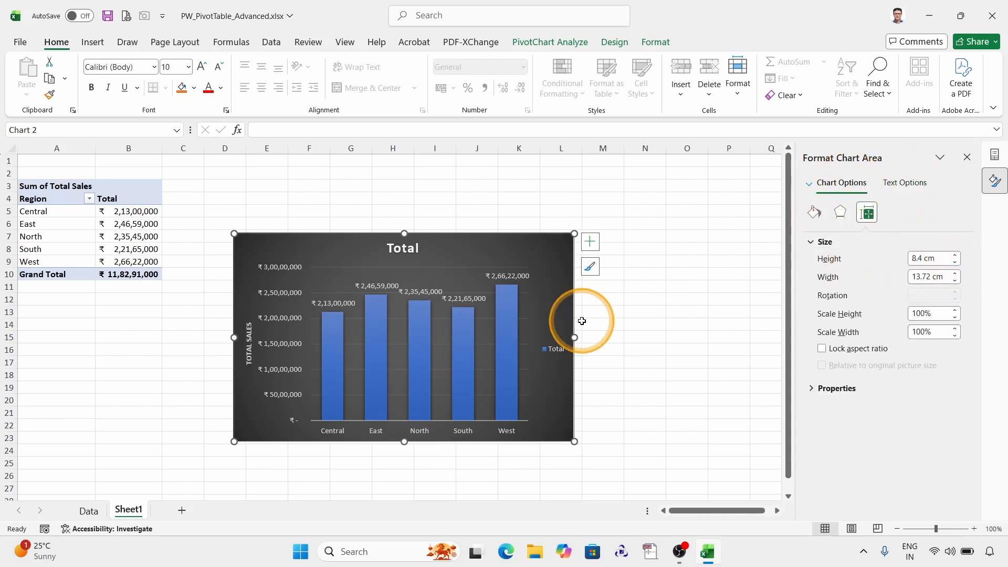
Enlarge the chart further to about 15.75 cm wide and reduce its scale height to 109%
{"action": "left_click_drag", "start_coordinate": [574, 338], "coordinate": [598, 338]}
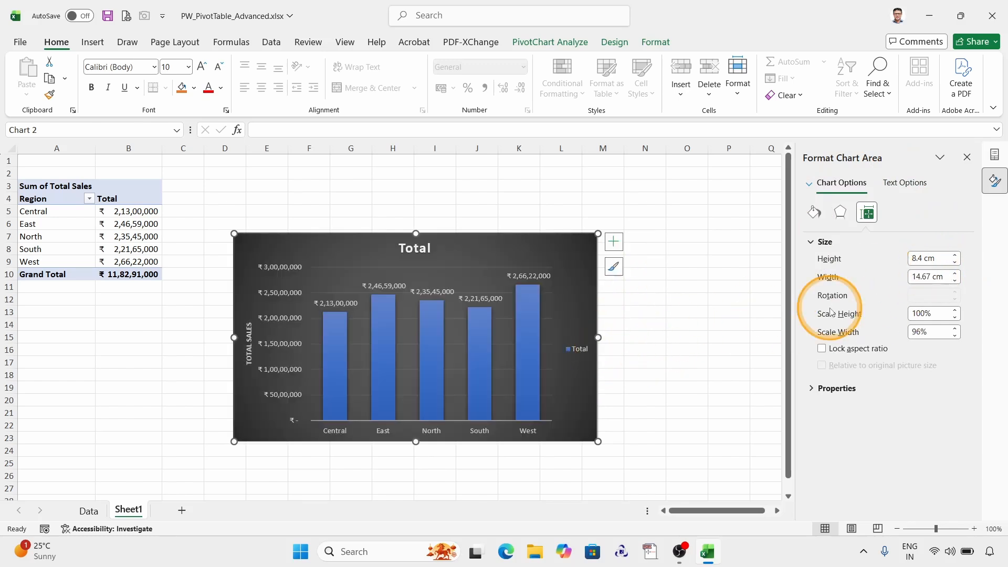
{"action": "left_click_drag", "start_coordinate": [598, 442], "coordinate": [625, 466]}
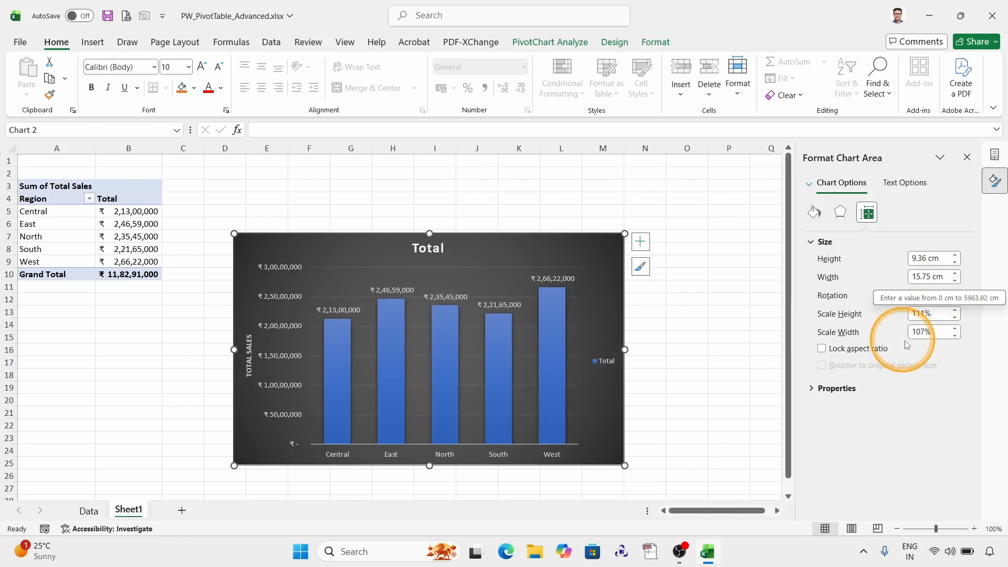
{"action": "left_click", "coordinate": [956, 317]}
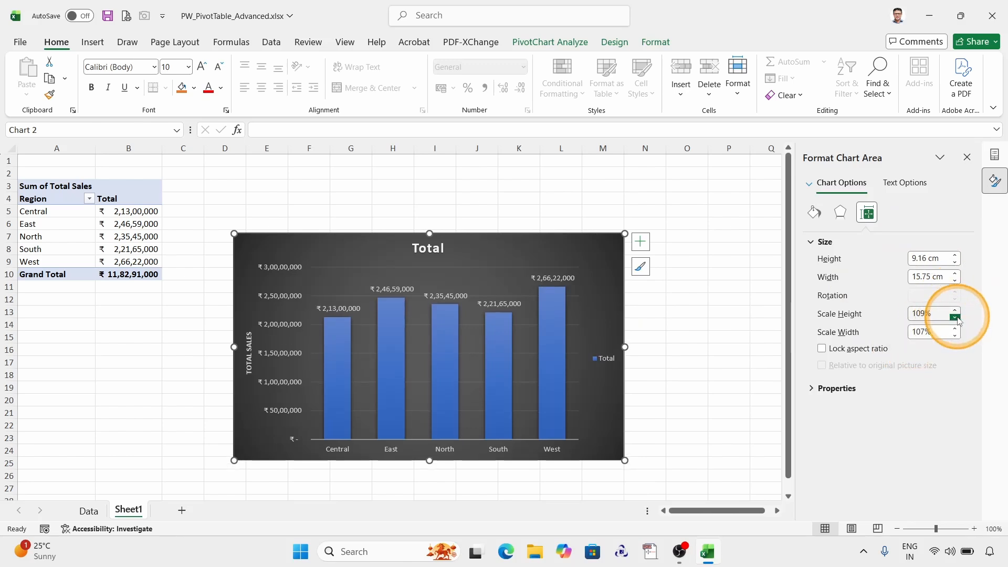
Set the chart's scale height and scale width to 100% each
{"action": "left_click", "coordinate": [955, 318]}
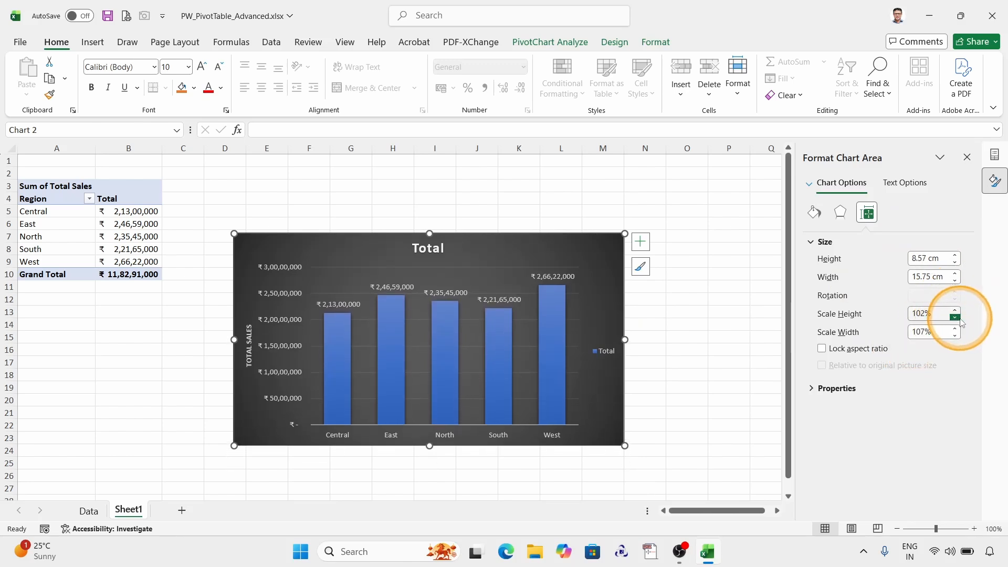
{"action": "left_click", "coordinate": [956, 336]}
{"action": "left_click", "coordinate": [956, 336]}
{"action": "left_click", "coordinate": [956, 337]}
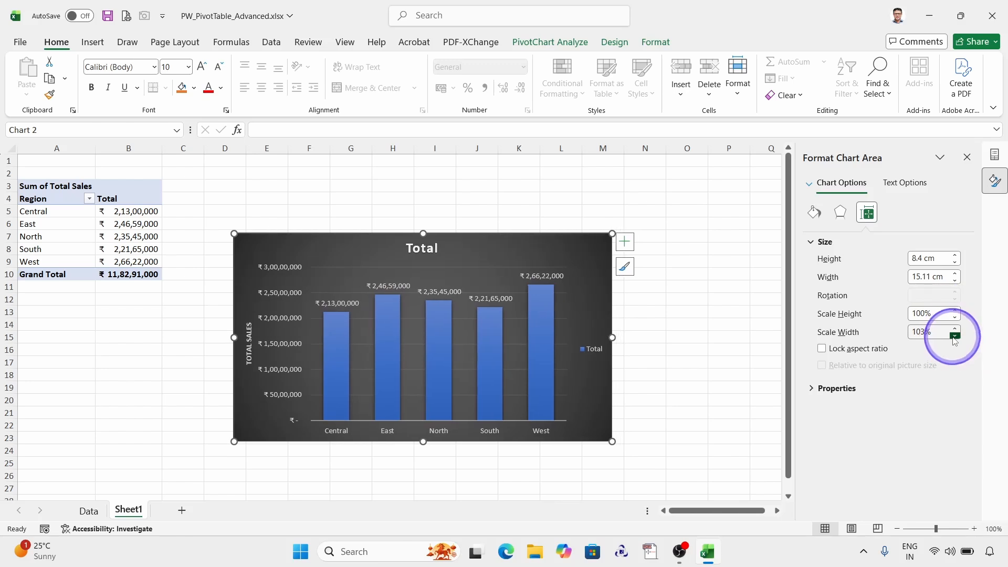
{"action": "left_click", "coordinate": [956, 336]}
{"action": "left_click", "coordinate": [956, 336]}
{"action": "left_click", "coordinate": [955, 336]}
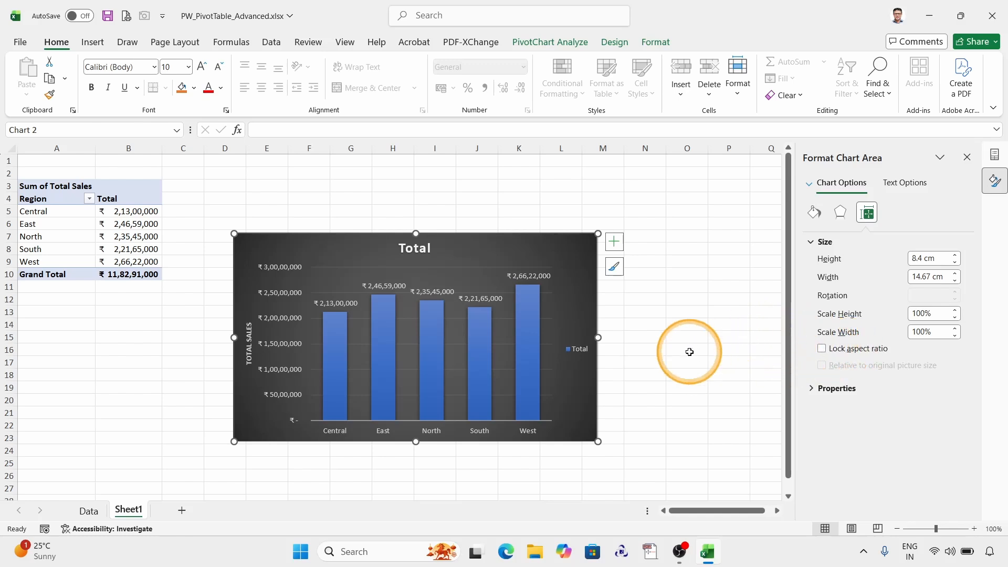
Examine the chart area's text fill and text outline options, then close the formatting pane
{"action": "left_click", "coordinate": [903, 183]}
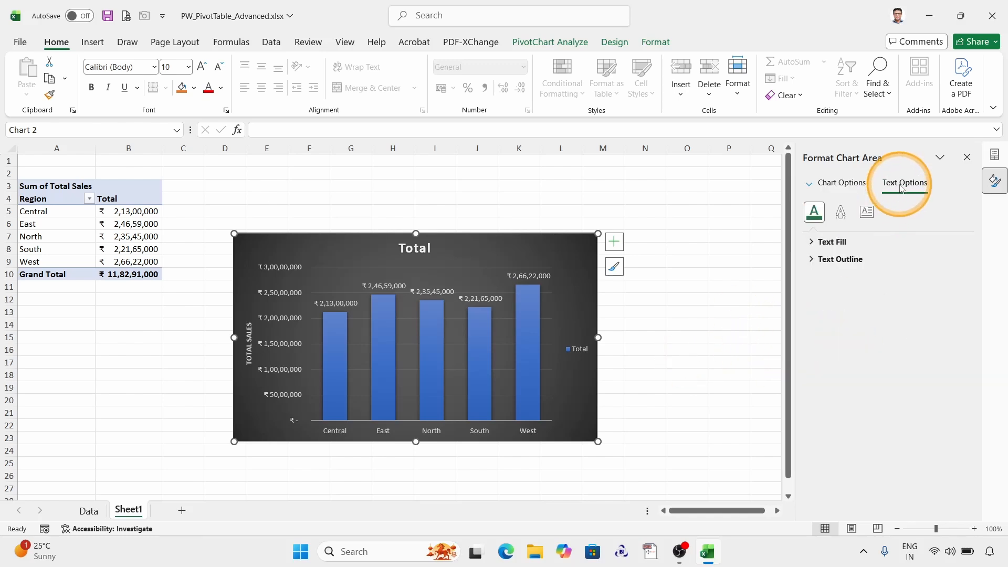
{"action": "left_click", "coordinate": [811, 243]}
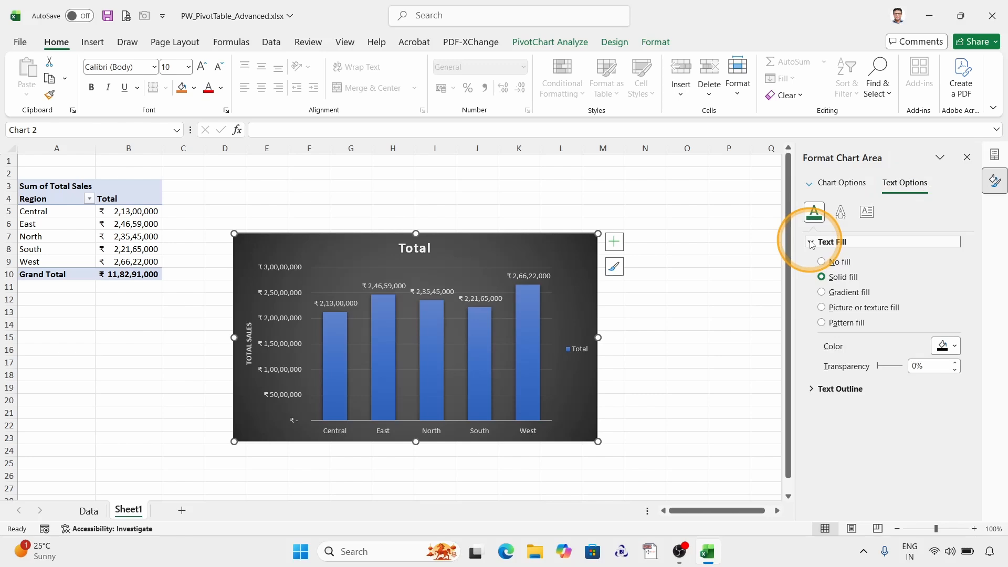
{"action": "left_click", "coordinate": [811, 242]}
{"action": "left_click", "coordinate": [812, 260]}
{"action": "left_click", "coordinate": [812, 259]}
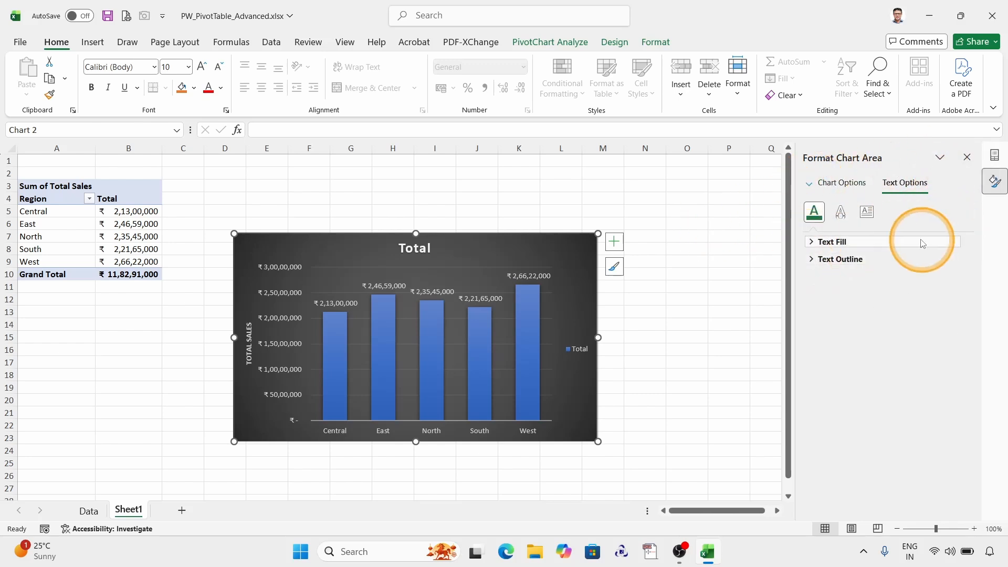
{"action": "left_click", "coordinate": [967, 158]}
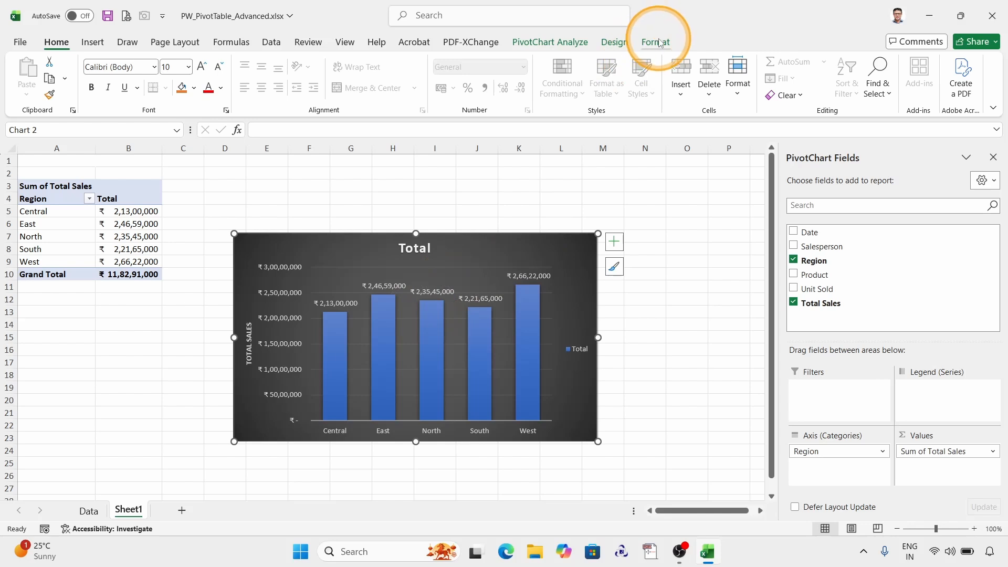
Review the design, format and analysis tools available for the PivotChart, along with its context commands
{"action": "left_click", "coordinate": [613, 42]}
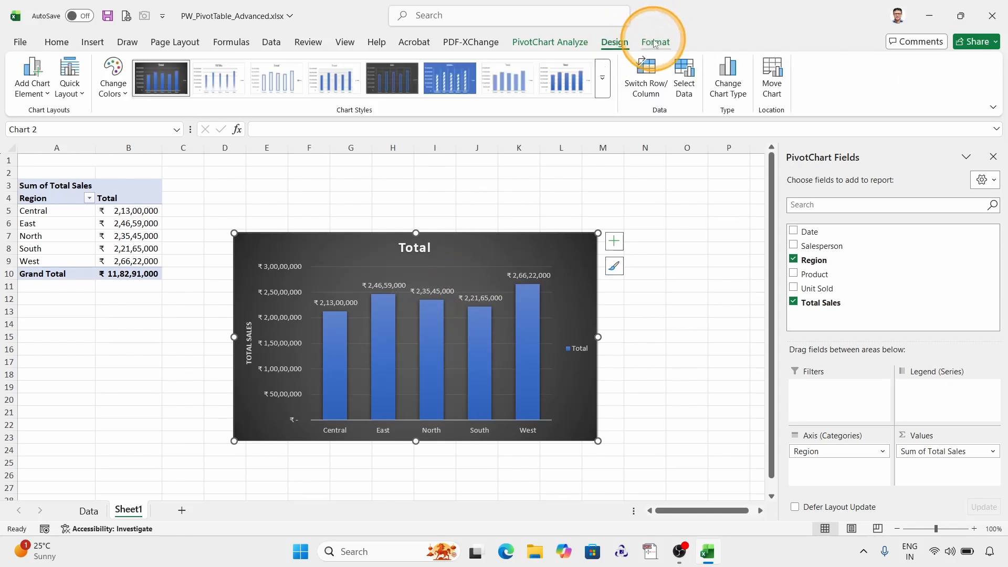
{"action": "left_click", "coordinate": [656, 43]}
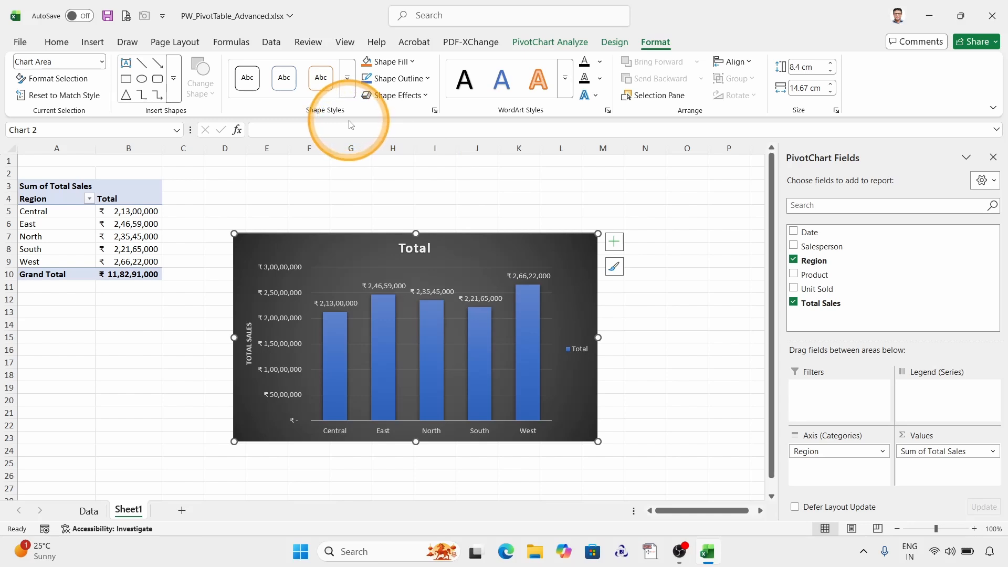
{"action": "left_click", "coordinate": [549, 42]}
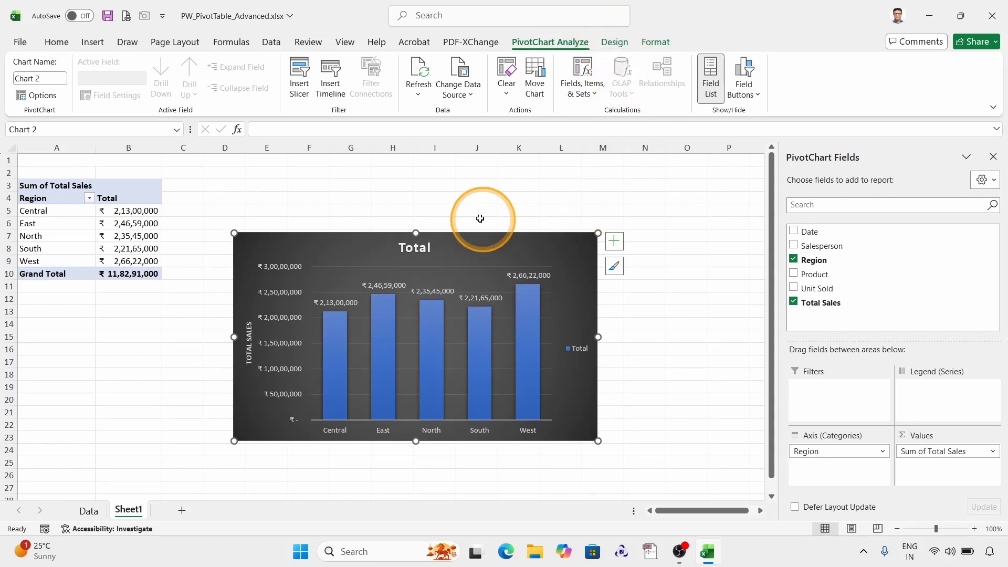
{"action": "right_click", "coordinate": [564, 245]}
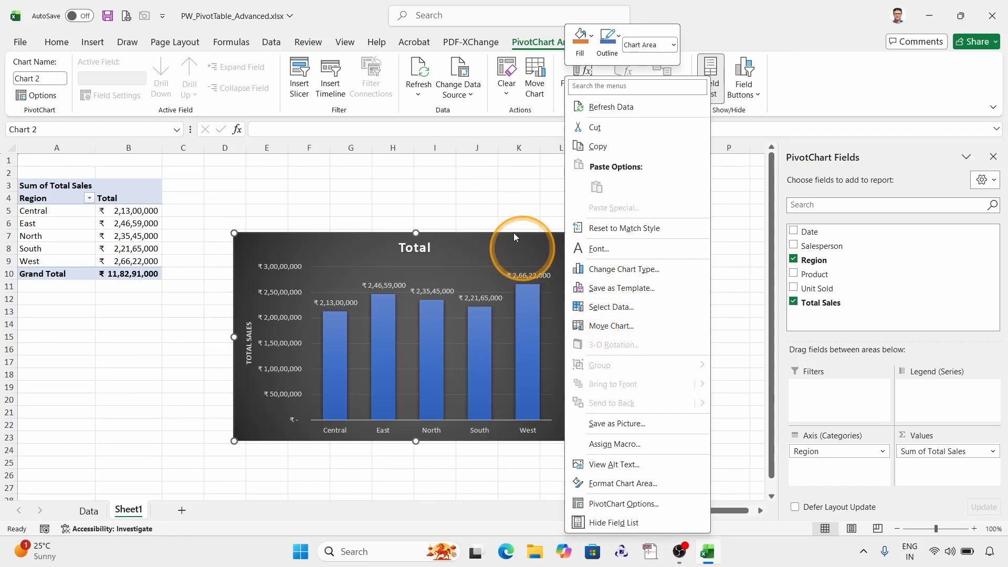
{"action": "left_click", "coordinate": [513, 167]}
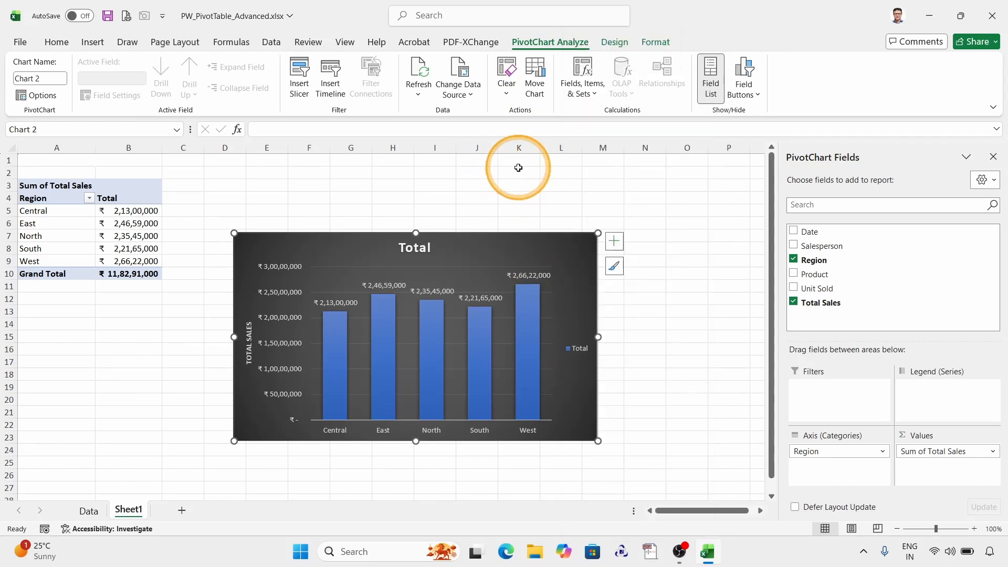
{"action": "left_click", "coordinate": [534, 76]}
{"action": "left_click", "coordinate": [687, 263]}
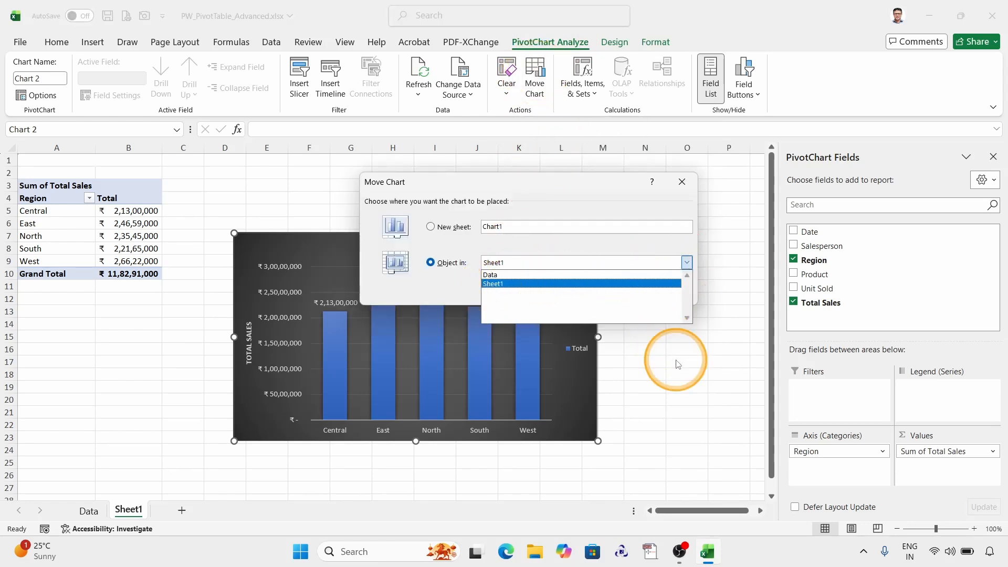
{"action": "left_click", "coordinate": [681, 183]}
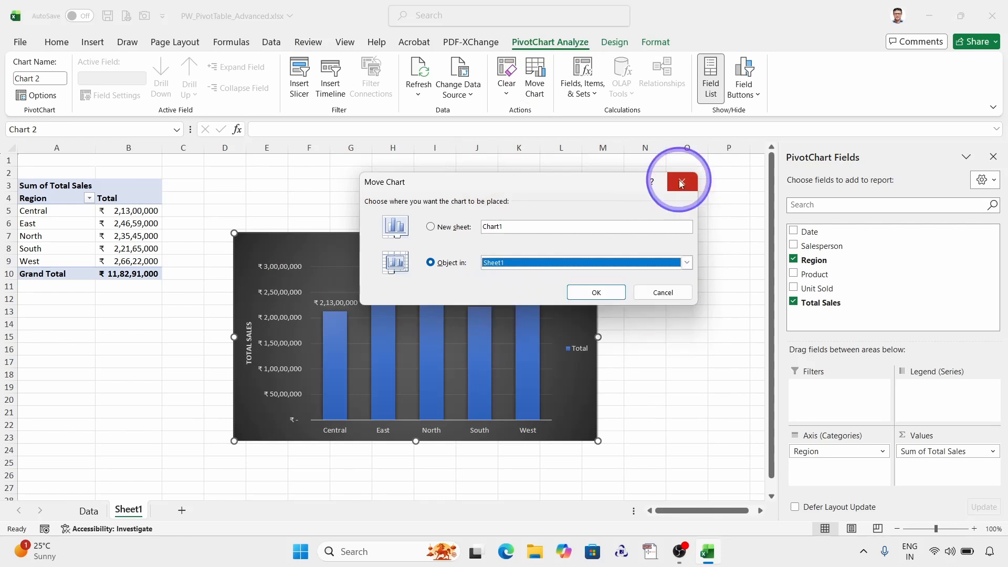
{"action": "left_click", "coordinate": [675, 291]}
Add a new worksheet, Sheet2, and move the PivotChart from Sheet1 onto it as an embedded object
{"action": "left_click", "coordinate": [183, 511]}
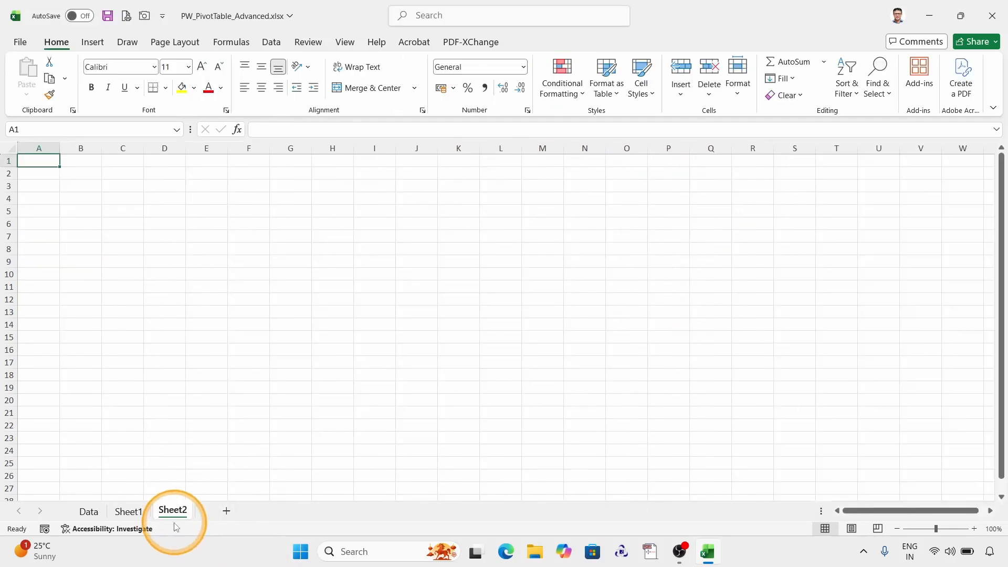
{"action": "left_click", "coordinate": [136, 508]}
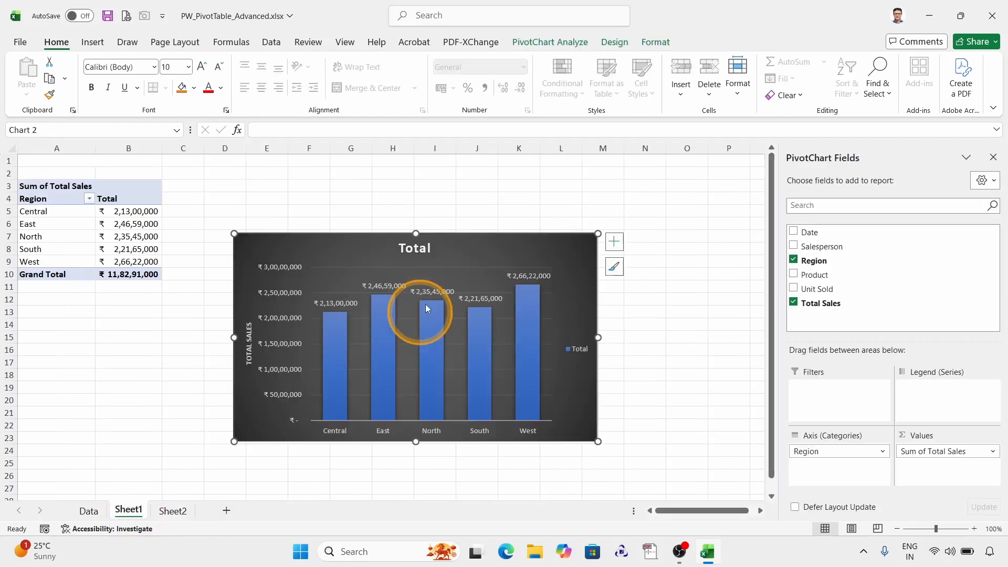
{"action": "left_click", "coordinate": [576, 44]}
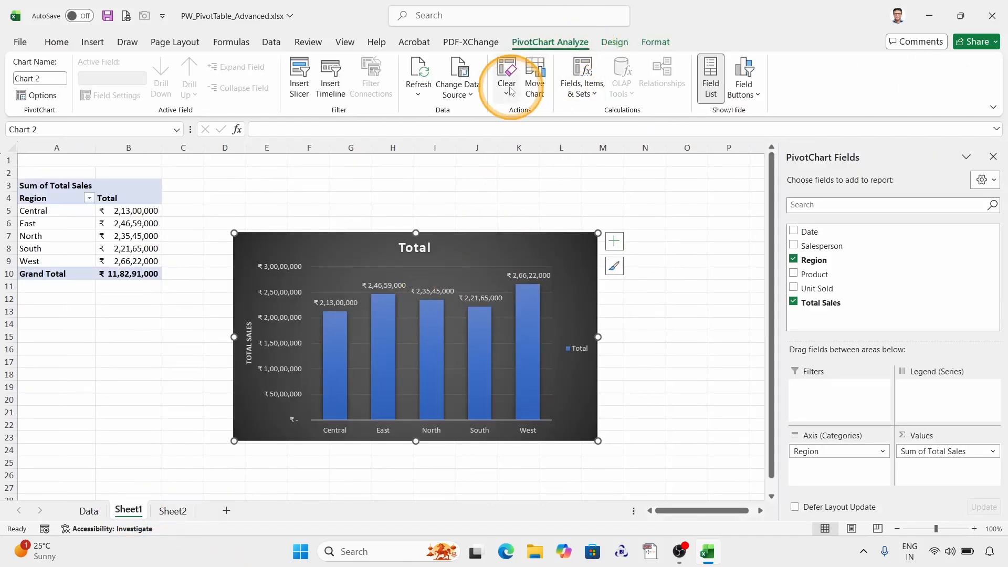
{"action": "left_click", "coordinate": [535, 78]}
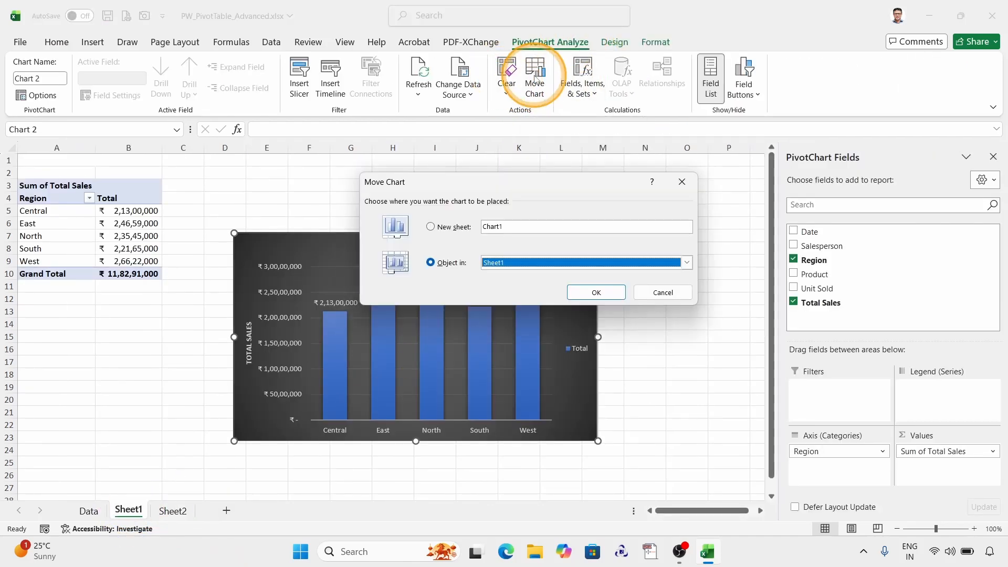
{"action": "left_click", "coordinate": [588, 263]}
{"action": "left_click", "coordinate": [518, 293]}
{"action": "left_click", "coordinate": [599, 295]}
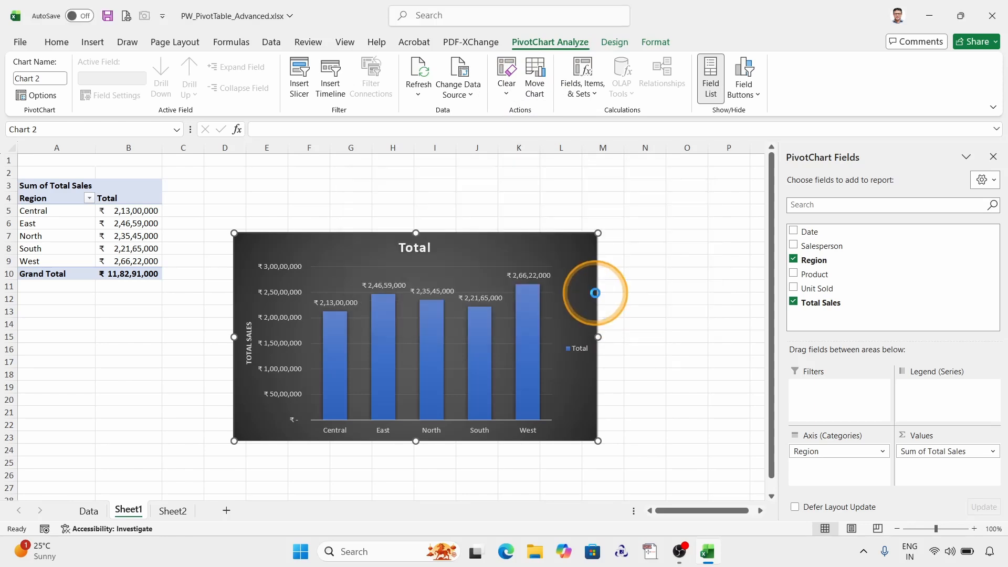
{"action": "left_click_drag", "start_coordinate": [544, 237], "coordinate": [327, 183]}
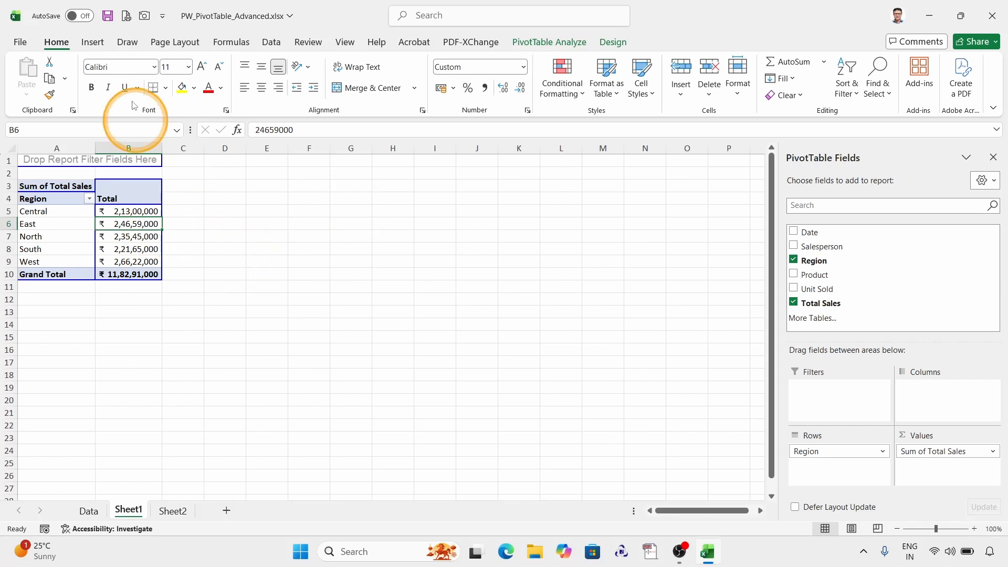
Insert a blank PivotTable from Table1 on the Data sheet, placing it in the existing worksheet at Sheet1 cell D3
{"action": "left_click", "coordinate": [92, 42]}
{"action": "left_click", "coordinate": [273, 224]}
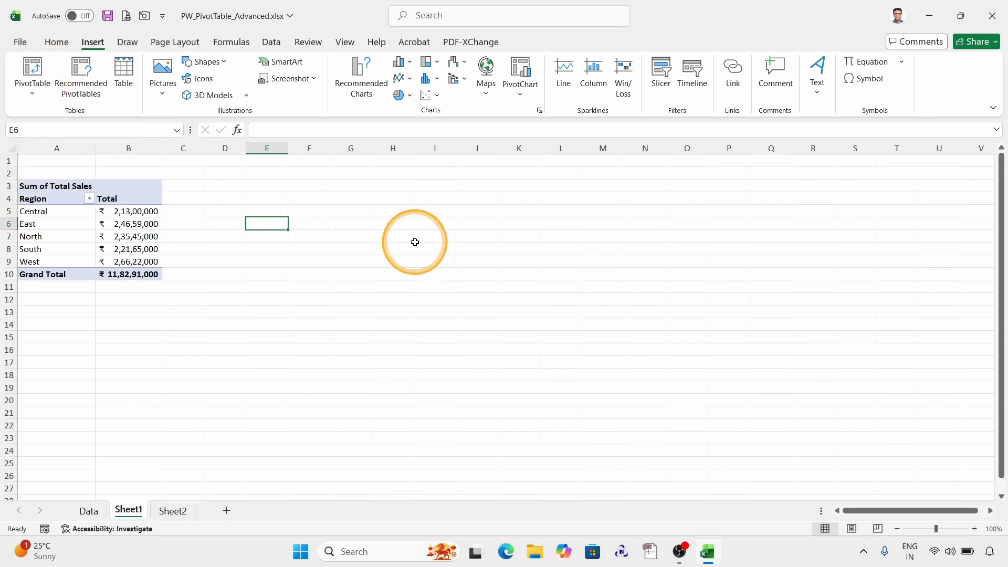
{"action": "left_click", "coordinate": [89, 512]}
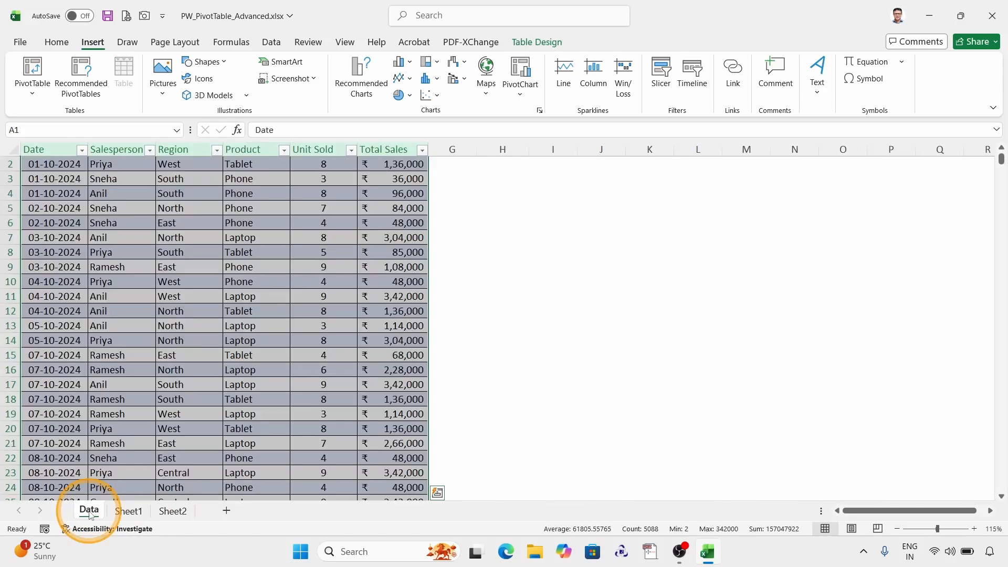
{"action": "left_click", "coordinate": [199, 264]}
{"action": "scroll", "coordinate": [312, 309], "scroll_direction": "up", "scroll_amount": 1}
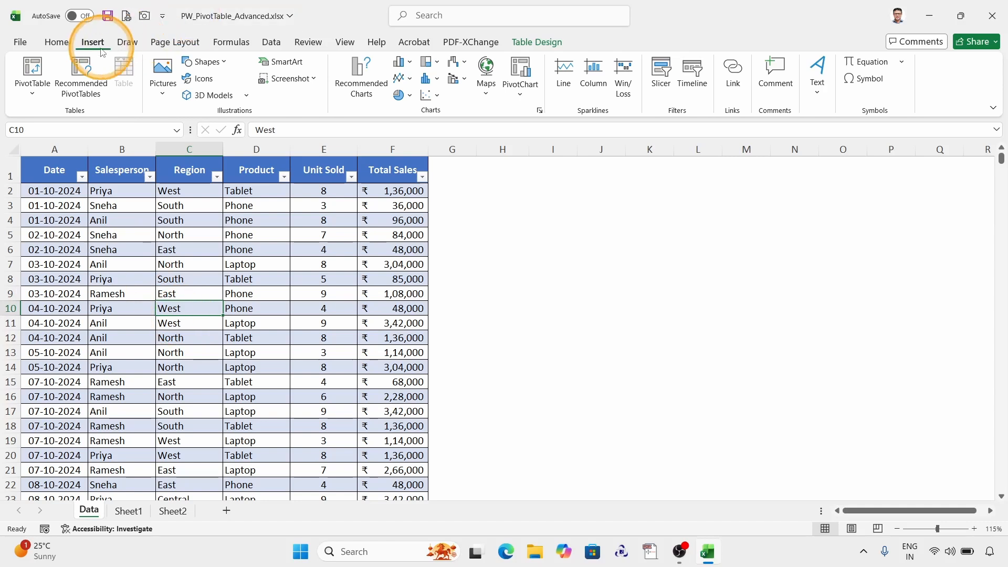
{"action": "left_click", "coordinate": [32, 70]}
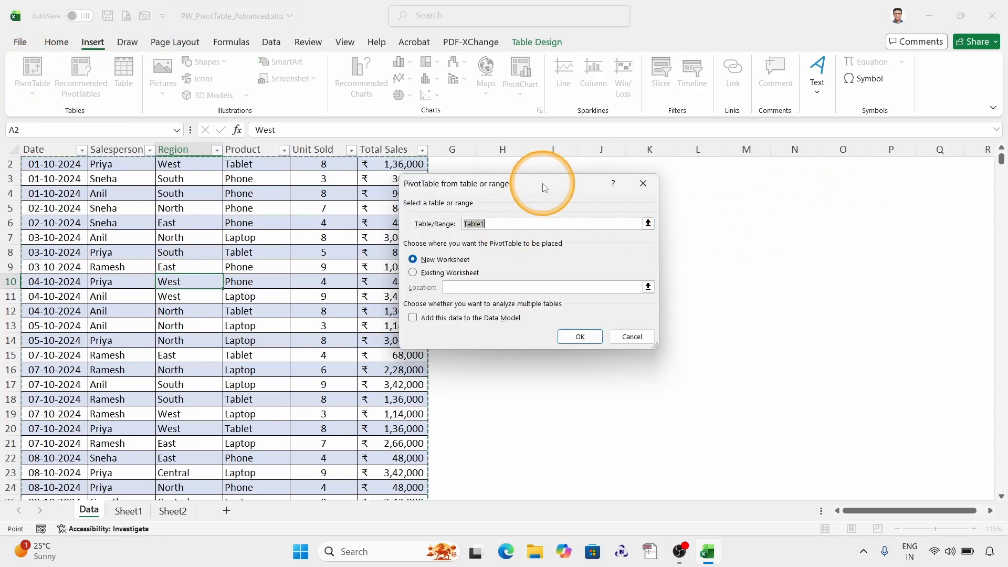
{"action": "left_click_drag", "start_coordinate": [540, 184], "coordinate": [613, 169]}
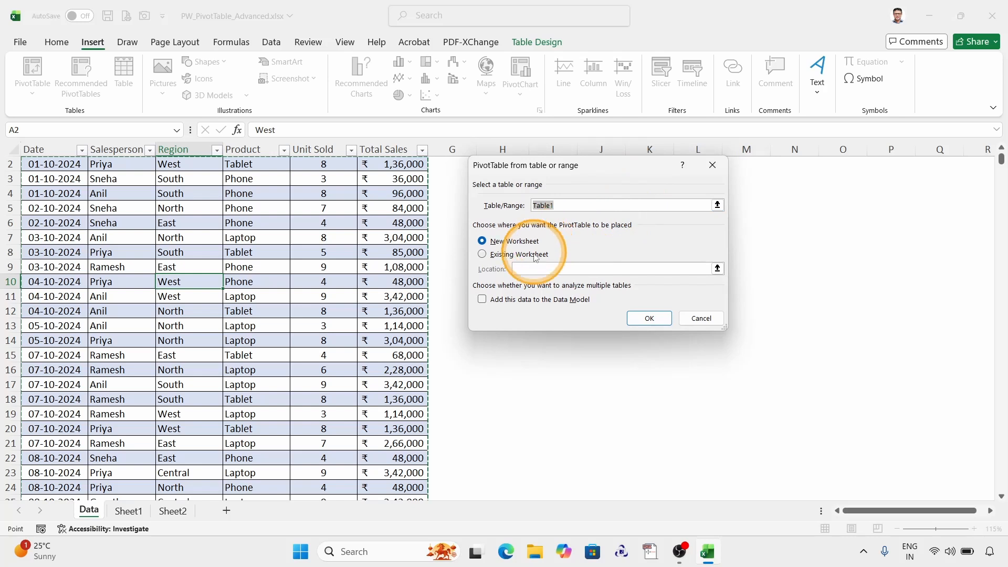
{"action": "left_click", "coordinate": [483, 255]}
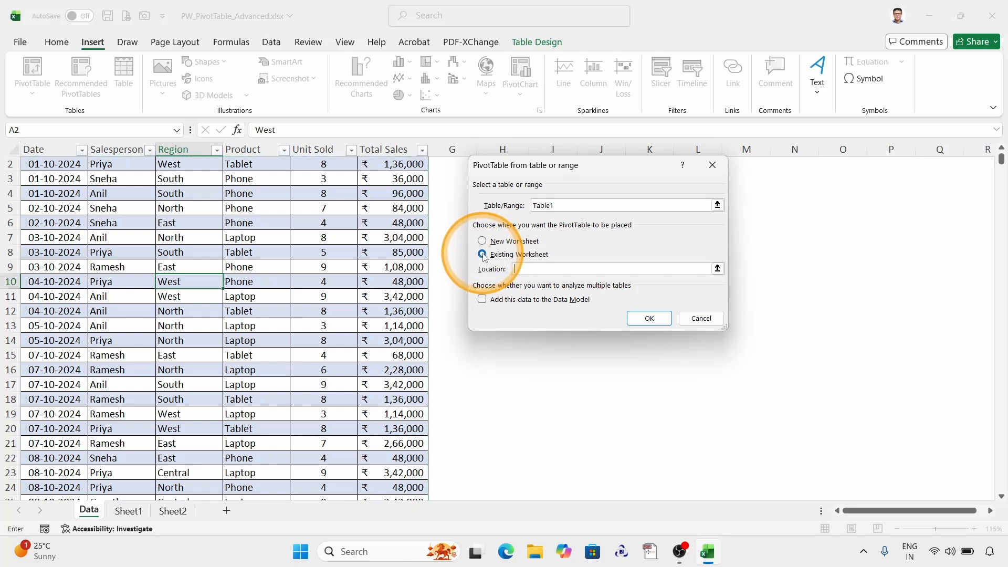
{"action": "left_click", "coordinate": [717, 269]}
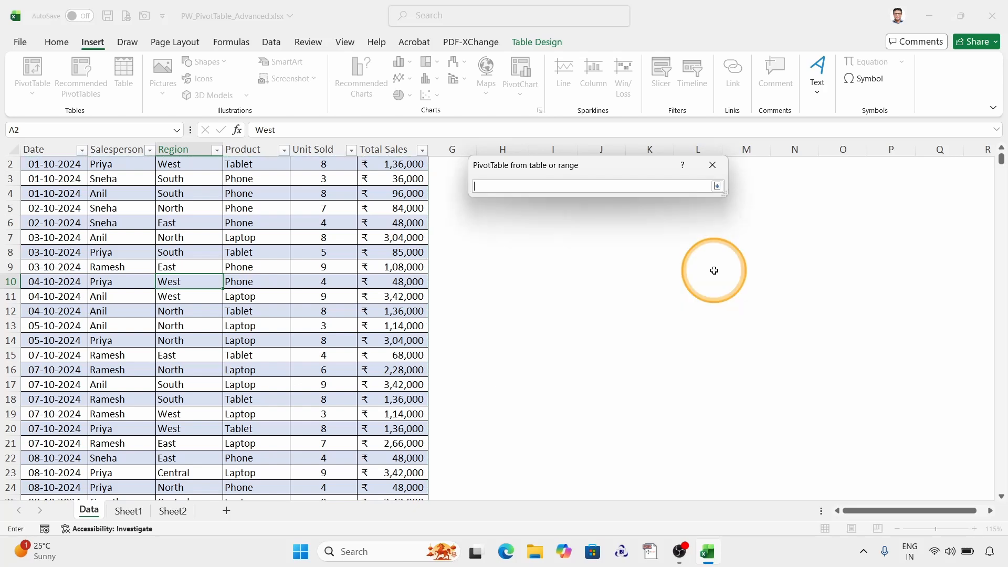
{"action": "left_click", "coordinate": [143, 512]}
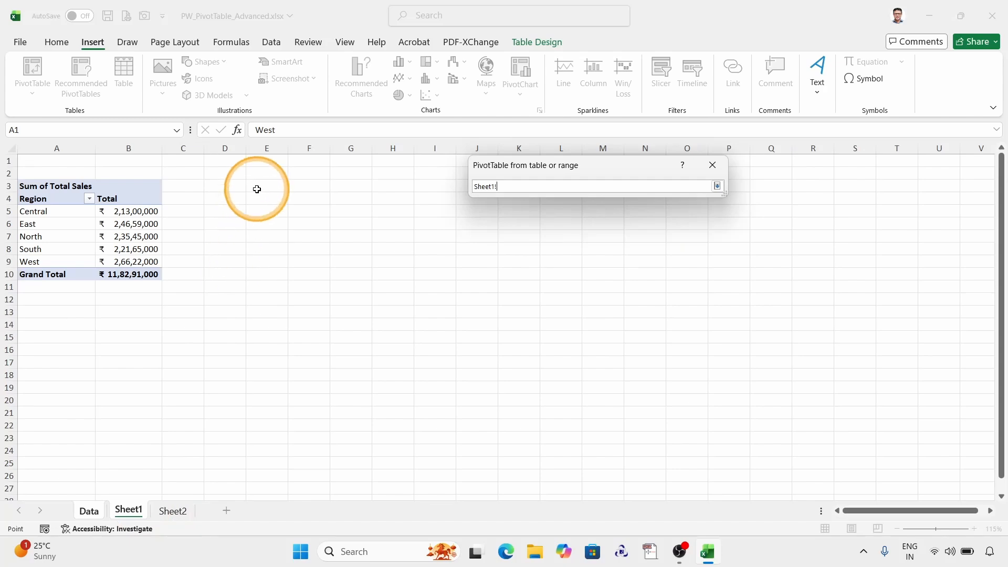
{"action": "left_click", "coordinate": [718, 186]}
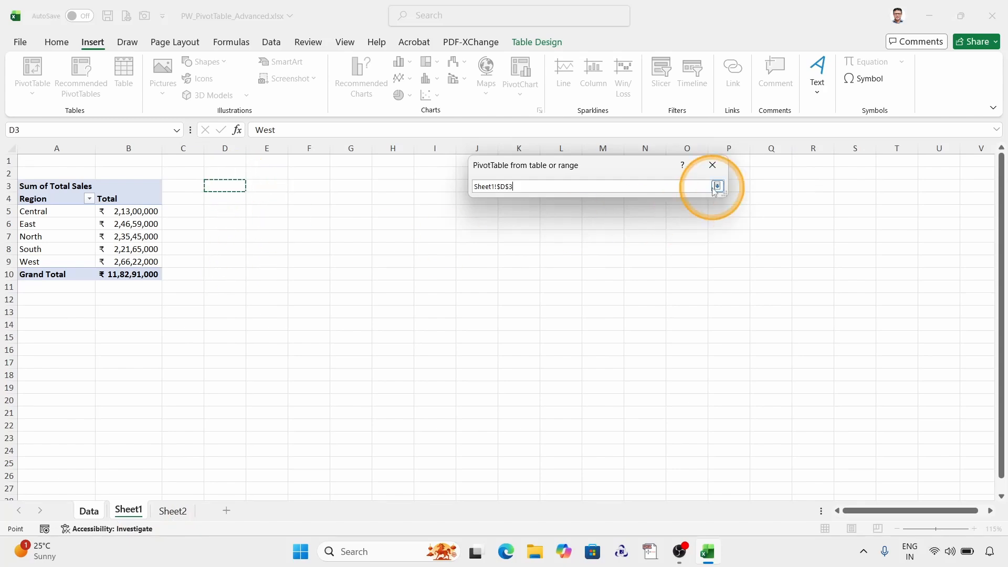
{"action": "left_click", "coordinate": [647, 318]}
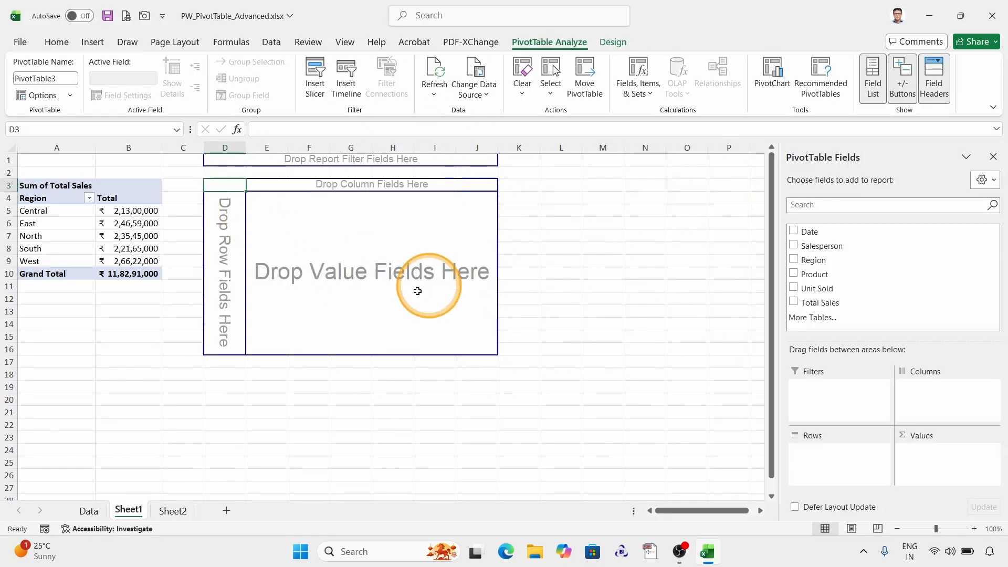
Fill the blank PivotTable with the recommended layout Sum of Total Sales by Salesperson
{"action": "left_click", "coordinate": [322, 272]}
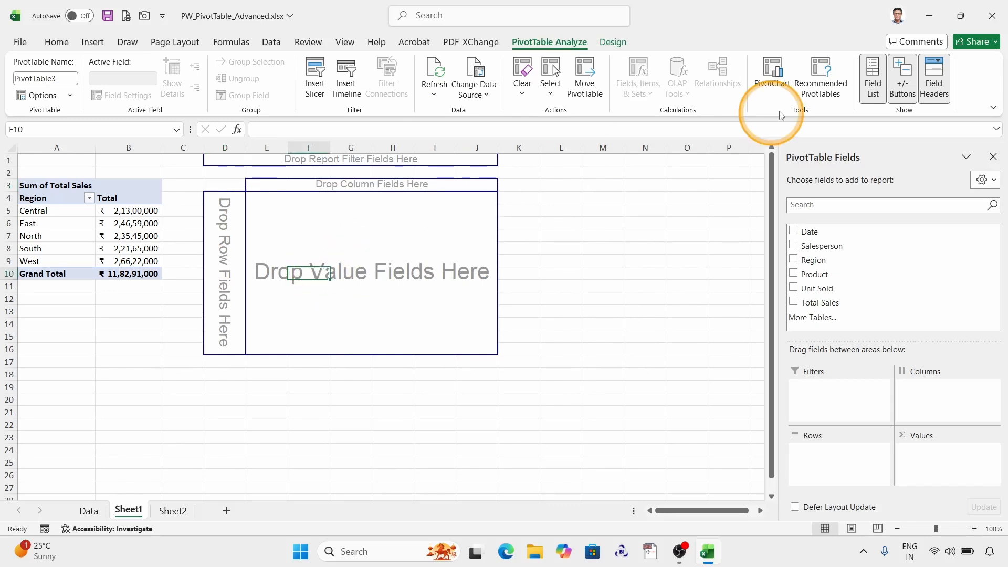
{"action": "left_click", "coordinate": [819, 74]}
{"action": "left_click", "coordinate": [488, 237]}
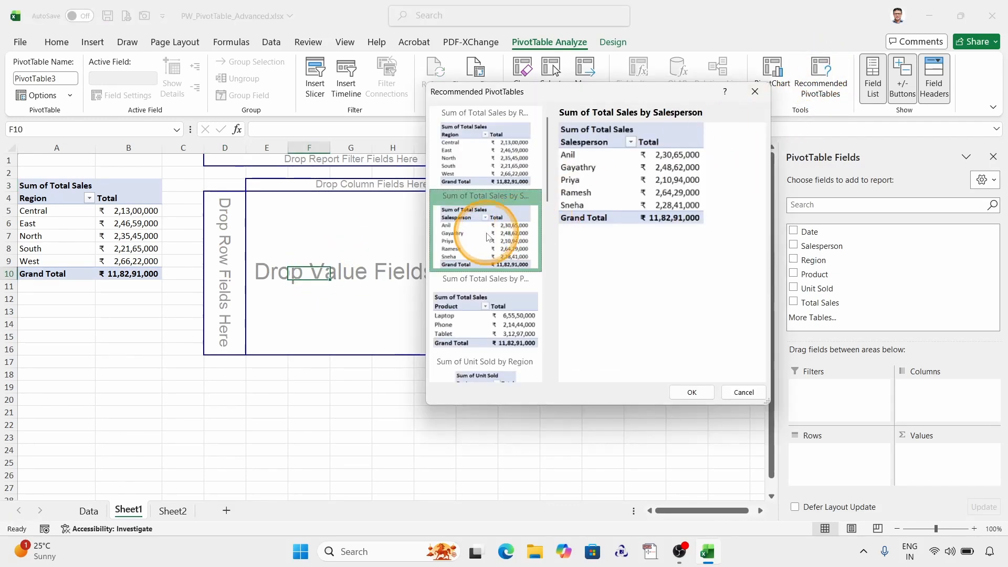
{"action": "left_click", "coordinate": [692, 393]}
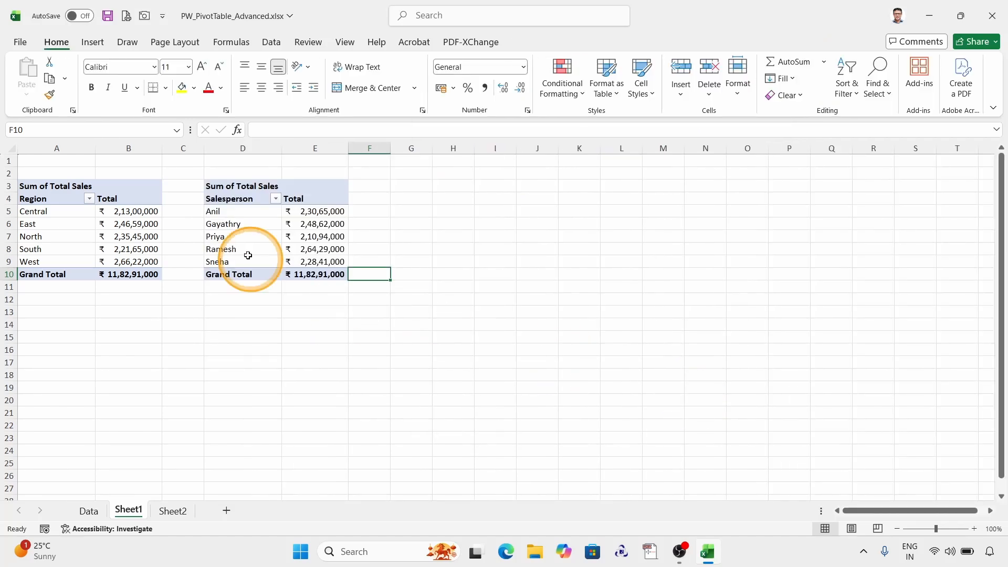
Insert a clustered column PivotChart from the Salesperson PivotTable on Sheet1
{"action": "left_click", "coordinate": [252, 224]}
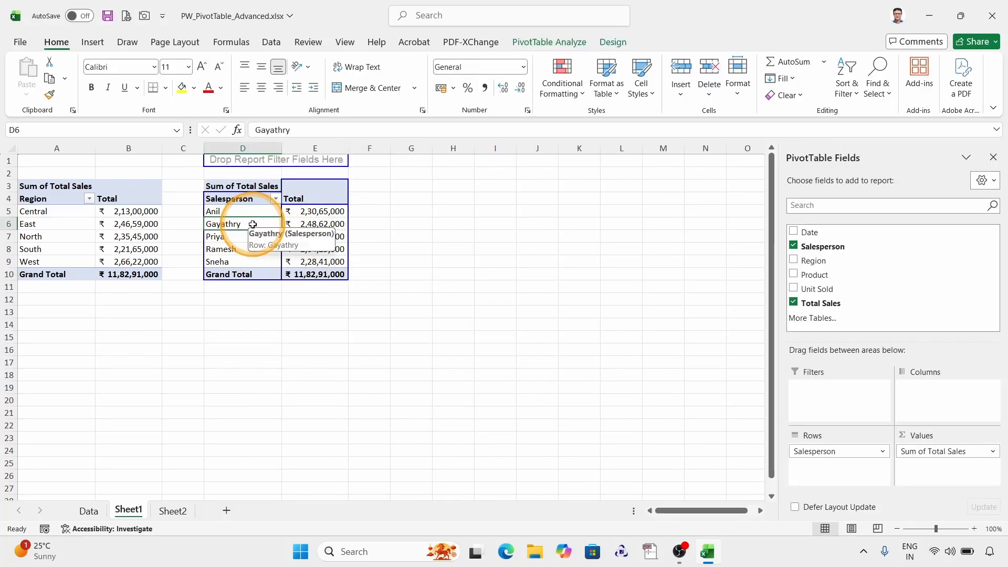
{"action": "left_click", "coordinate": [546, 42]}
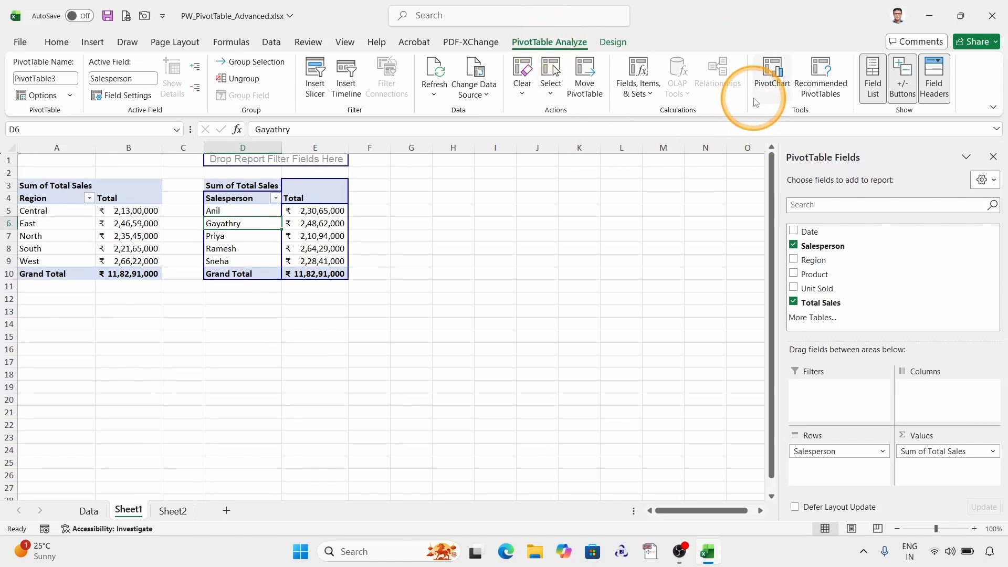
{"action": "left_click", "coordinate": [772, 75]}
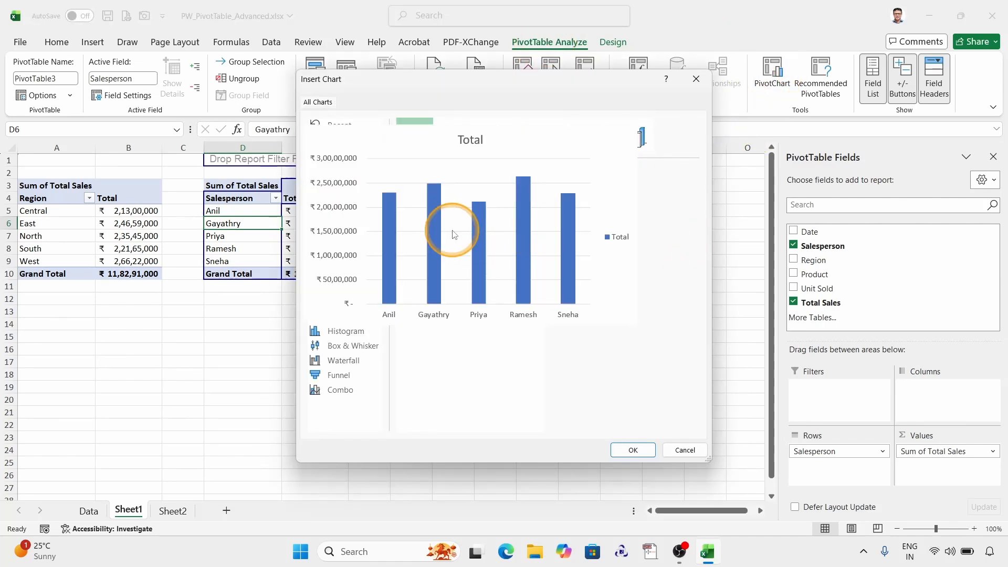
{"action": "left_click", "coordinate": [632, 450]}
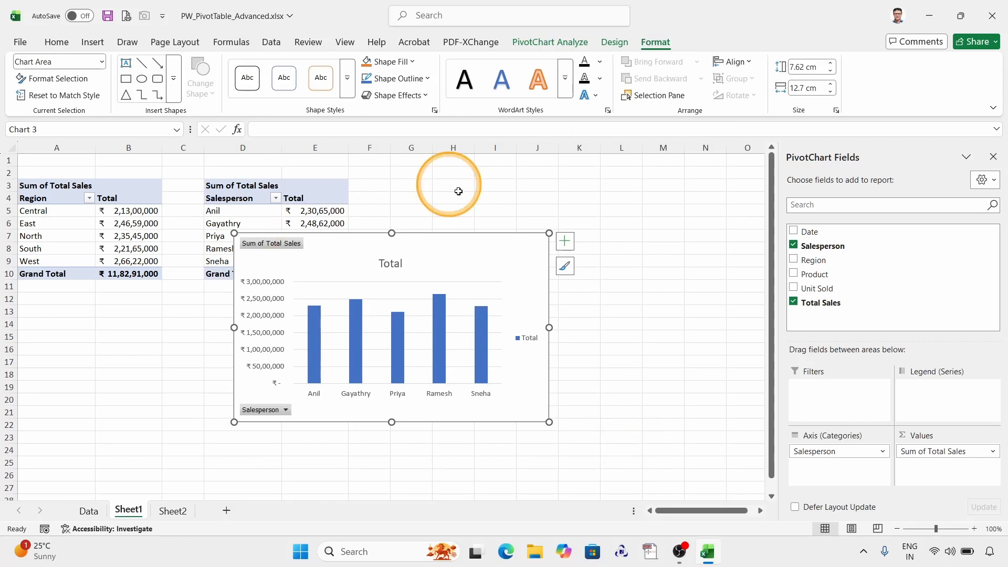
Apply the dark chart style with gradient blue columns to the salesperson chart and hide all its field buttons
{"action": "left_click", "coordinate": [614, 42]}
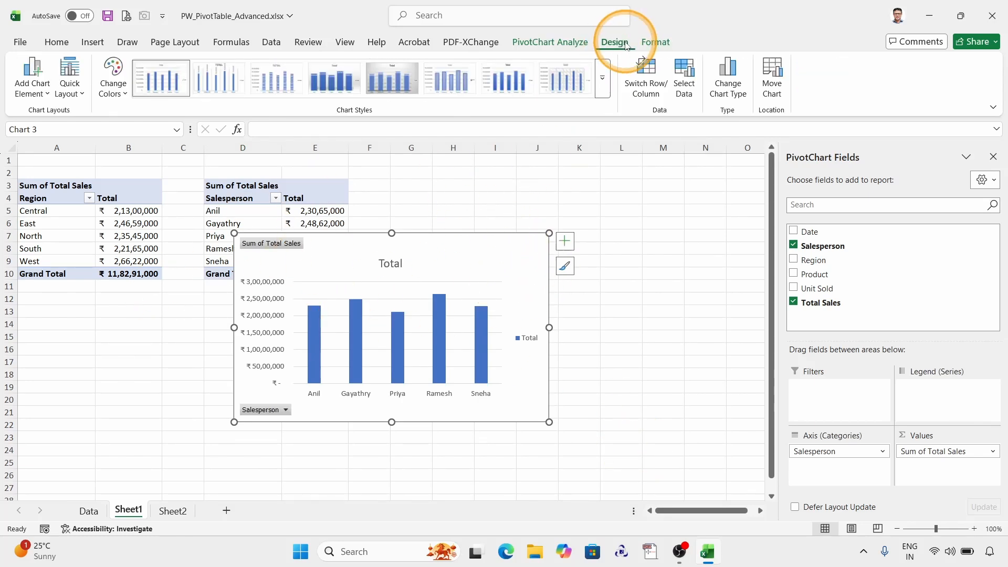
{"action": "left_click", "coordinate": [602, 78]}
{"action": "left_click", "coordinate": [226, 111]}
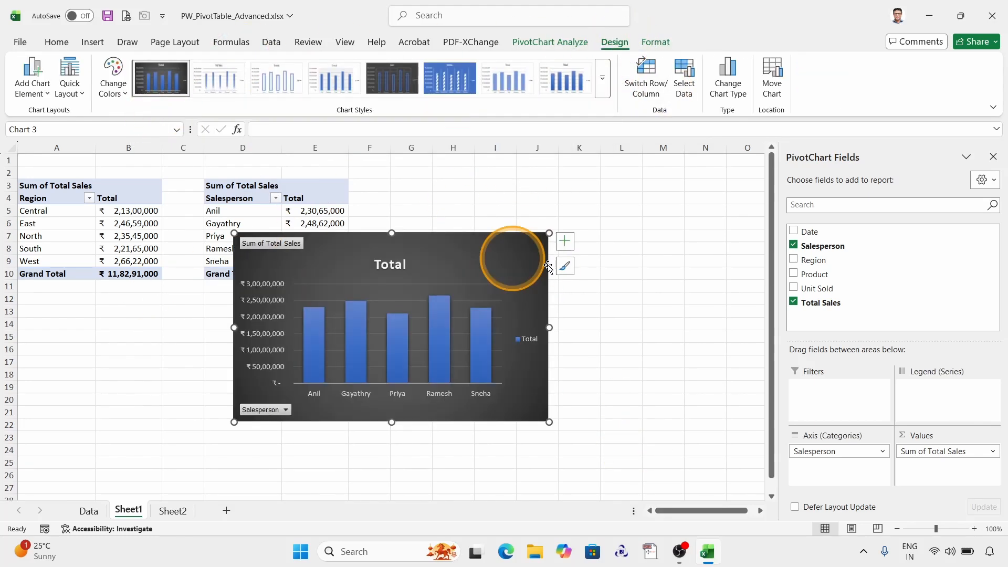
{"action": "right_click", "coordinate": [272, 244]}
{"action": "left_click", "coordinate": [302, 387]}
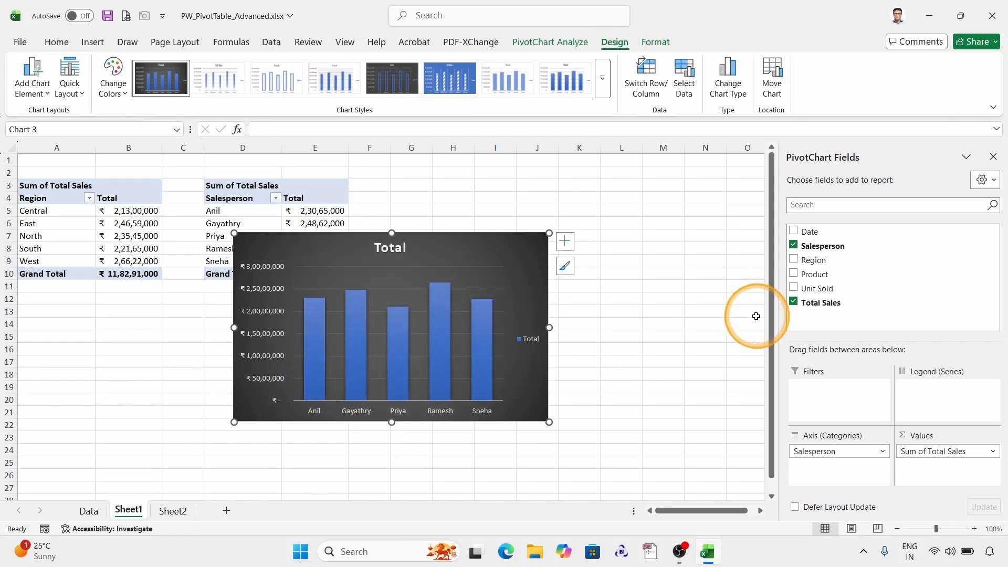
Add data labels to the Total series of the salesperson chart
{"action": "left_click", "coordinate": [446, 329]}
{"action": "left_click", "coordinate": [565, 241]}
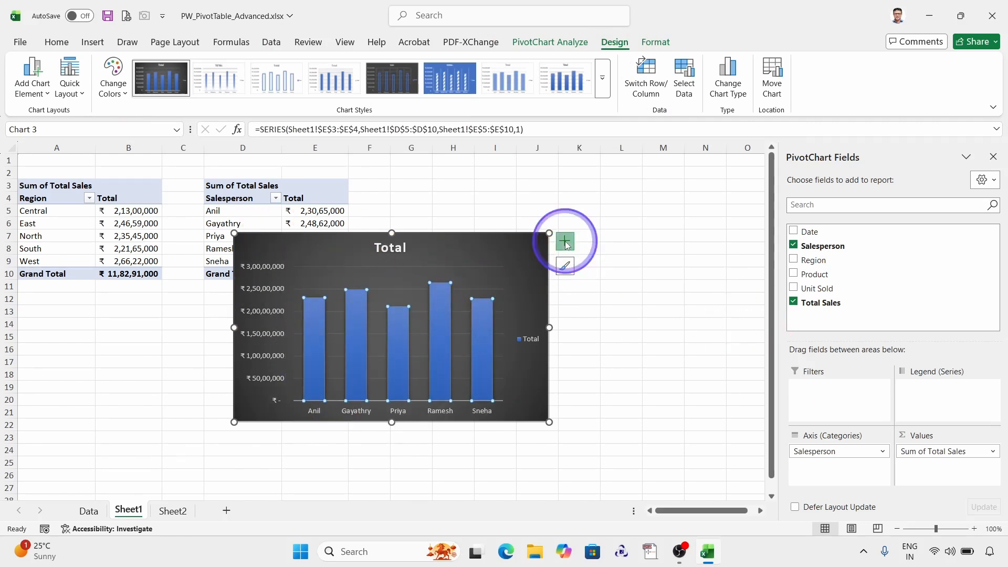
{"action": "left_click", "coordinate": [594, 297]}
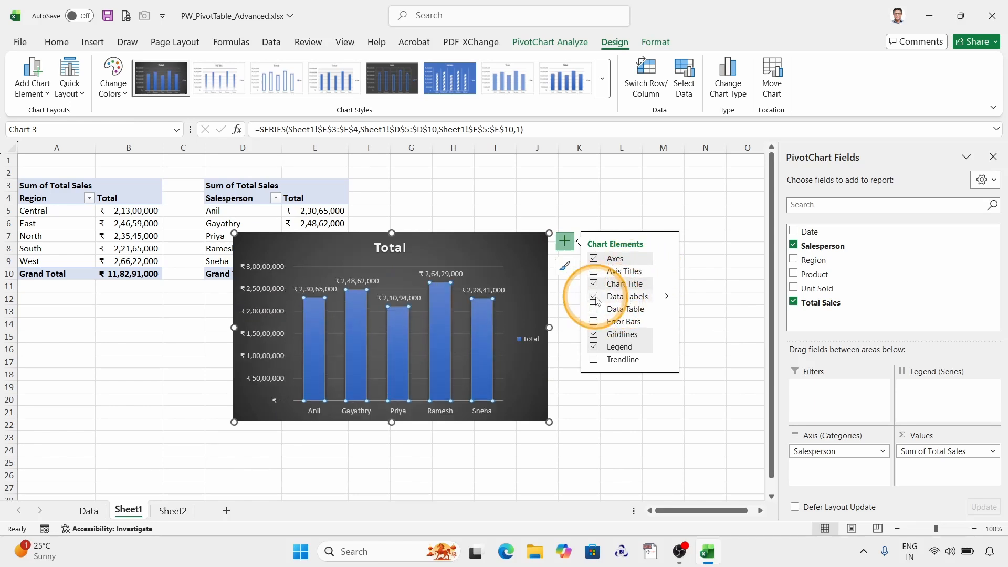
{"action": "left_click", "coordinate": [666, 385]}
Move the salesperson chart onto Sheet2 as an embedded object
{"action": "left_click", "coordinate": [526, 248]}
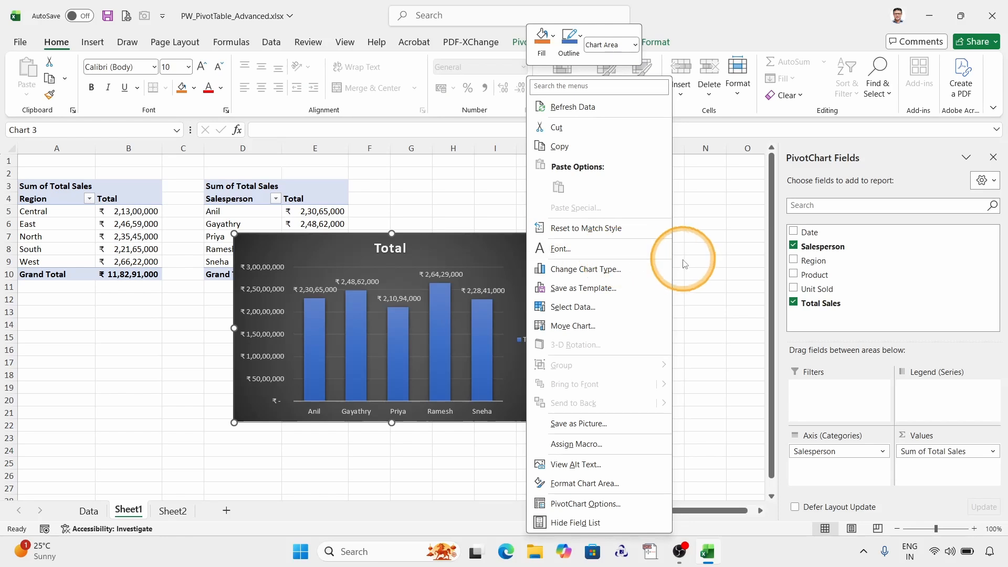
{"action": "left_click", "coordinate": [587, 326]}
{"action": "left_click", "coordinate": [641, 336]}
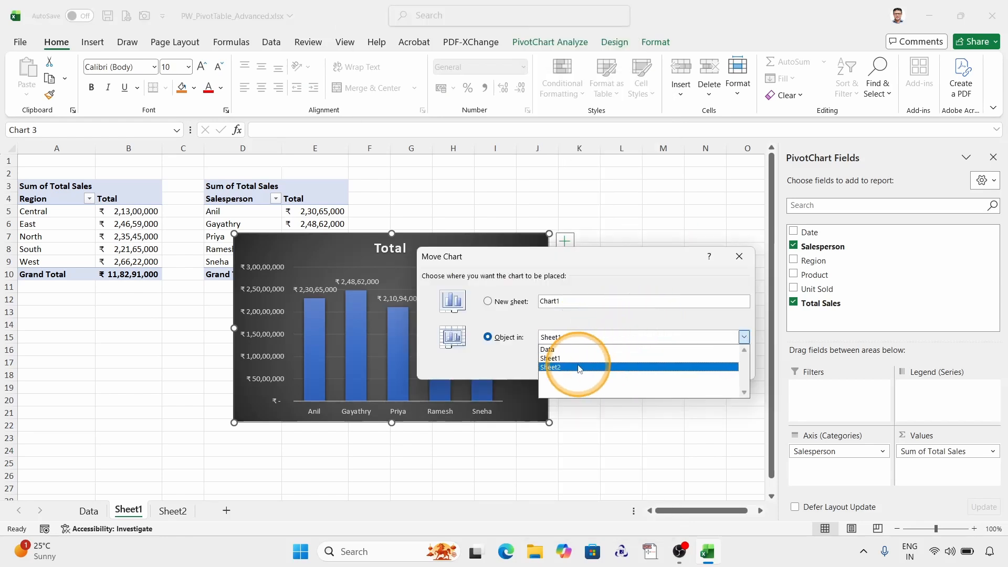
{"action": "left_click", "coordinate": [606, 370]}
{"action": "left_click", "coordinate": [656, 367]}
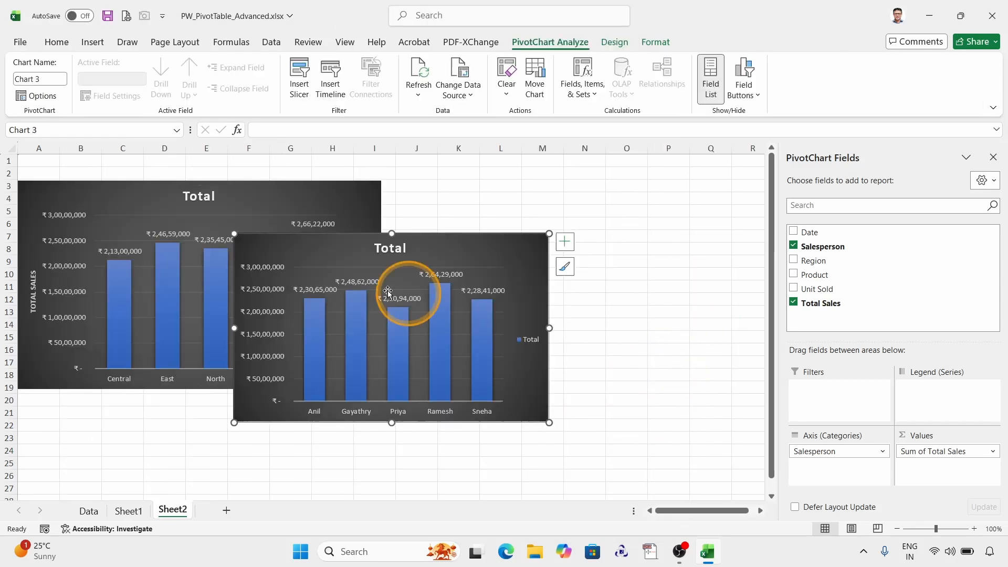
Place the salesperson chart beside the region chart and shrink the region chart to about 7.47 cm high and 13.46 cm wide
{"action": "left_click_drag", "start_coordinate": [522, 393], "coordinate": [673, 337]}
{"action": "left_click", "coordinate": [260, 195]}
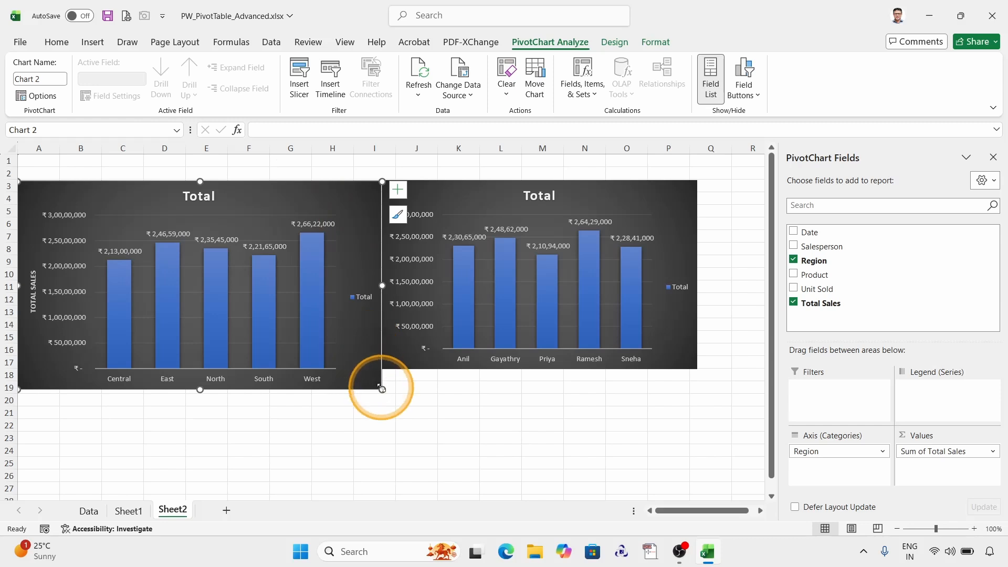
{"action": "left_click_drag", "start_coordinate": [382, 389], "coordinate": [352, 367]}
Open the size settings in the region chart's chart area formatting
{"action": "right_click", "coordinate": [336, 201]}
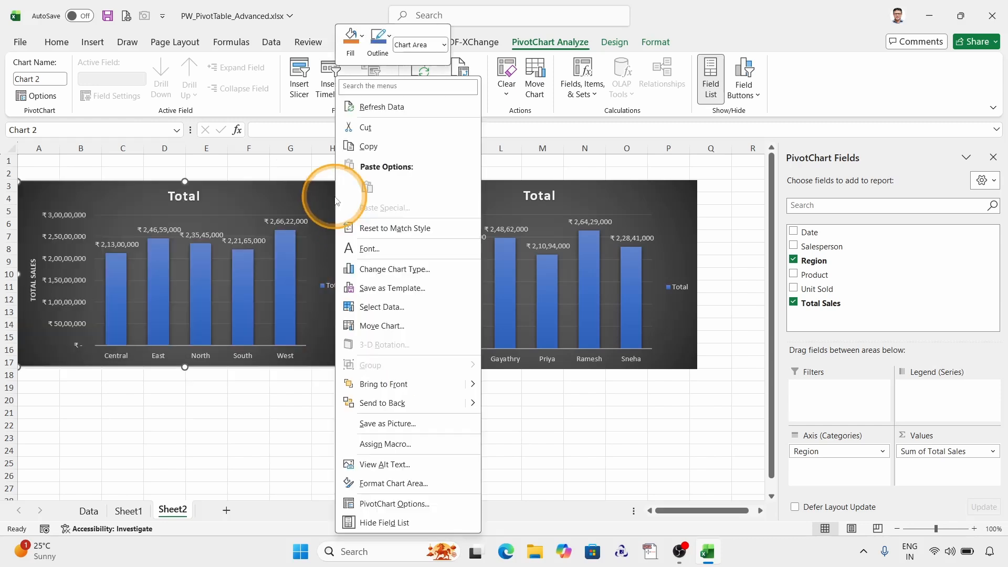
{"action": "left_click", "coordinate": [575, 410]}
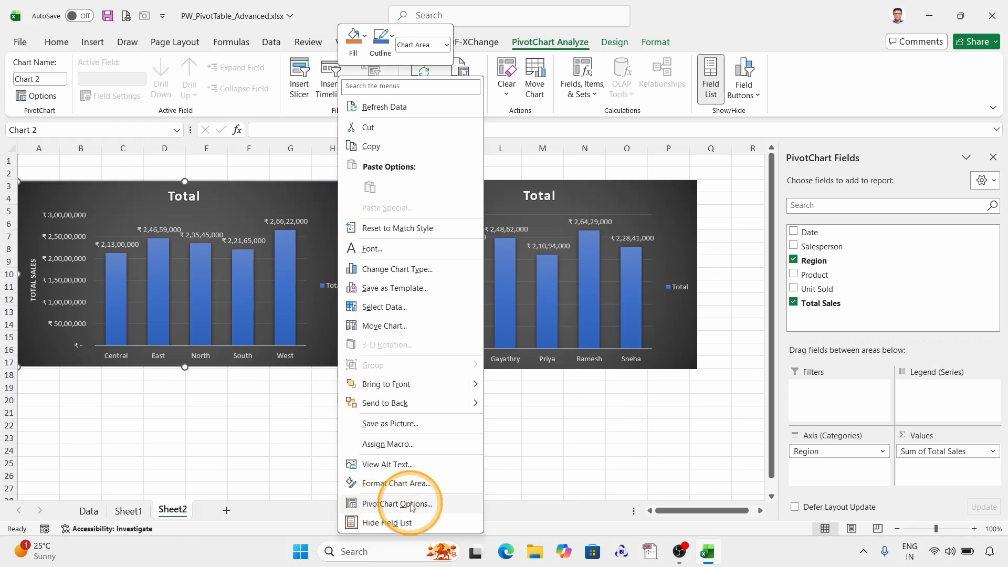
{"action": "left_click", "coordinate": [395, 483]}
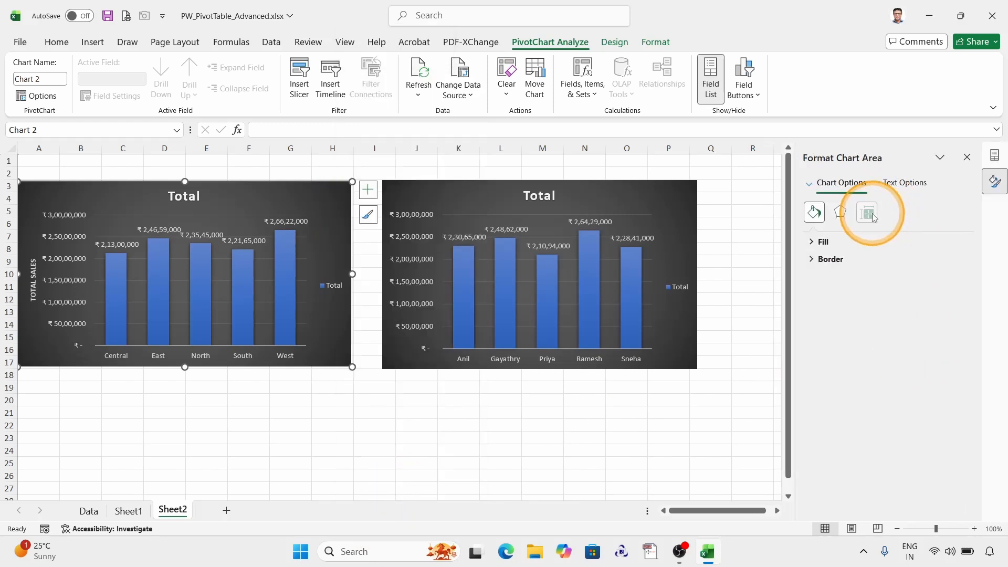
{"action": "left_click", "coordinate": [869, 213]}
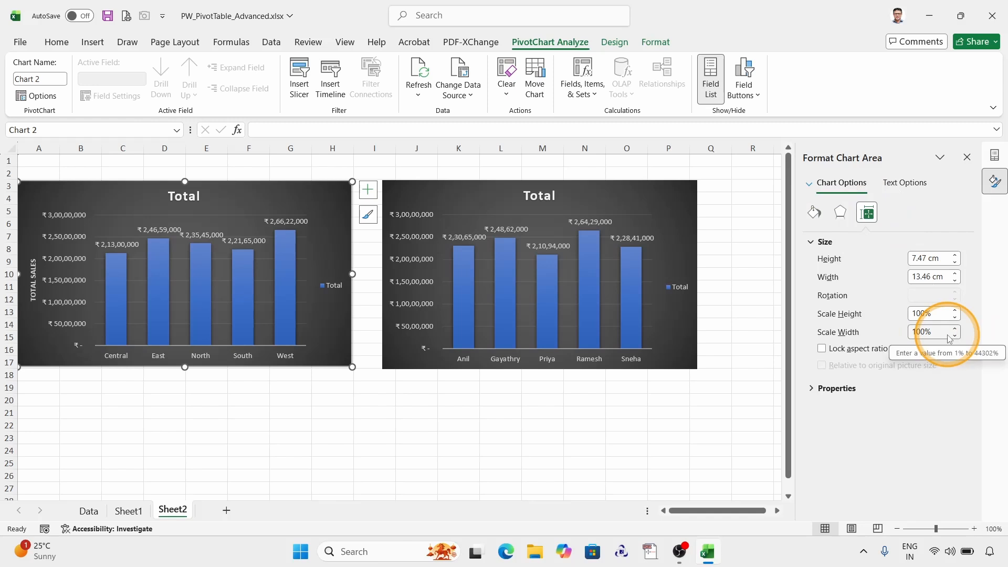
{"action": "left_click", "coordinate": [621, 439]}
Move the salesperson chart closer to the region chart and set its height to 8 cm and width to 12 cm
{"action": "left_click", "coordinate": [587, 185]}
{"action": "left_click_drag", "start_coordinate": [587, 186], "coordinate": [564, 186]}
{"action": "left_click", "coordinate": [867, 213]}
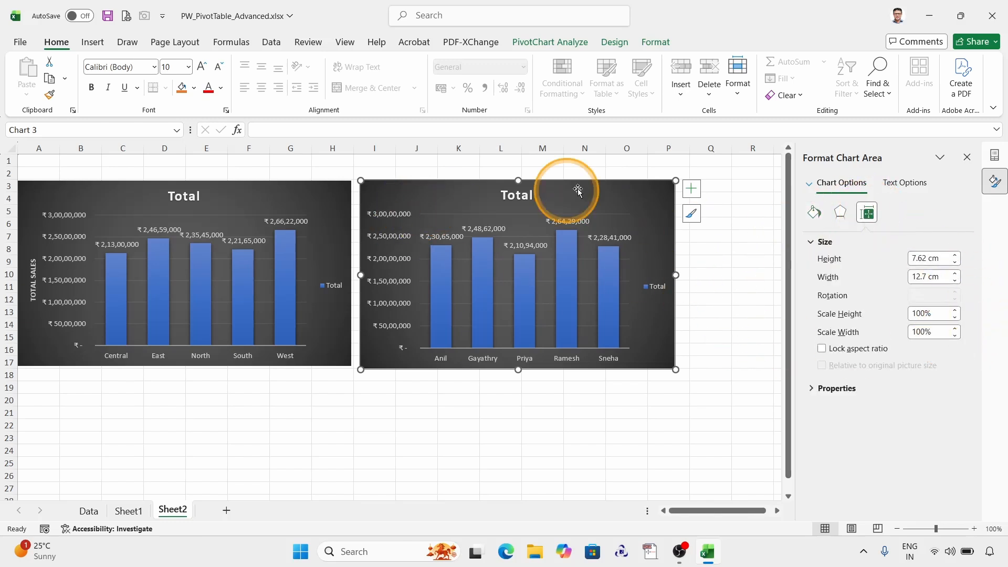
{"action": "left_click", "coordinate": [956, 257]}
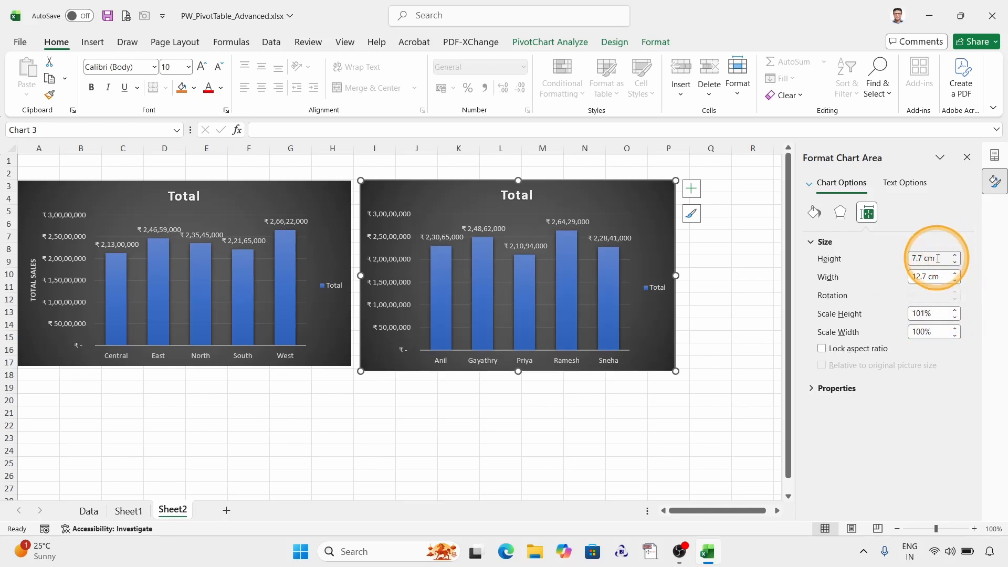
{"action": "left_click_drag", "start_coordinate": [938, 258], "coordinate": [898, 262]}
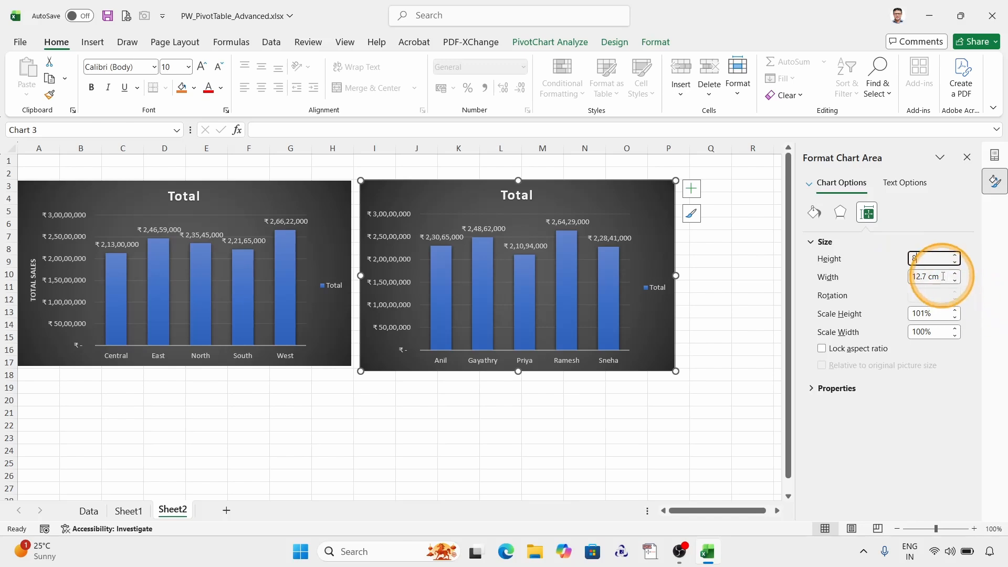
{"action": "type", "text": "8"}
{"action": "key", "text": "Tab"}
{"action": "type", "text": "12"}
{"action": "key", "text": "Return"}
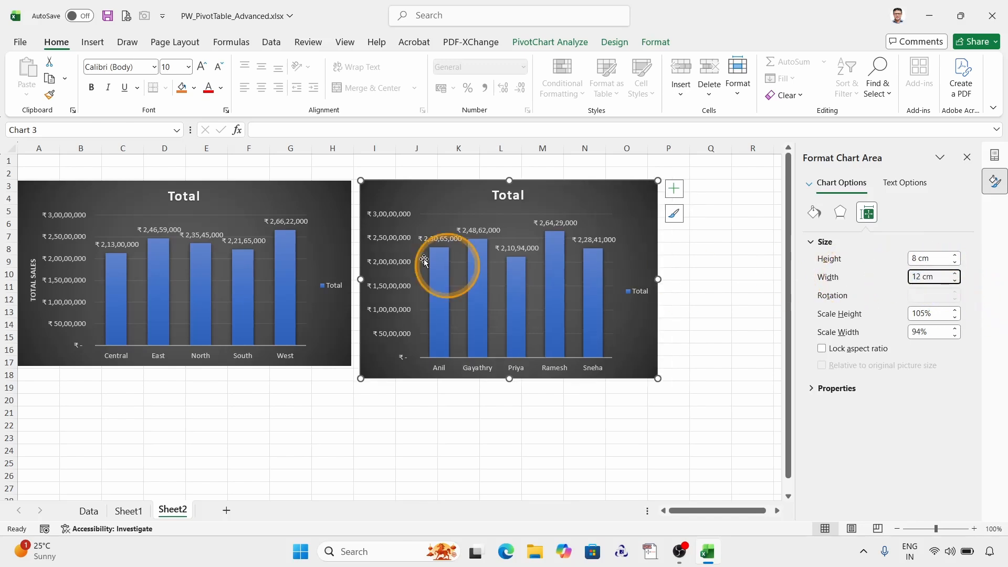
Set the region chart's height to 8 cm and width to 12 cm, and place the salesperson chart directly against its edge
{"action": "left_click", "coordinate": [239, 195]}
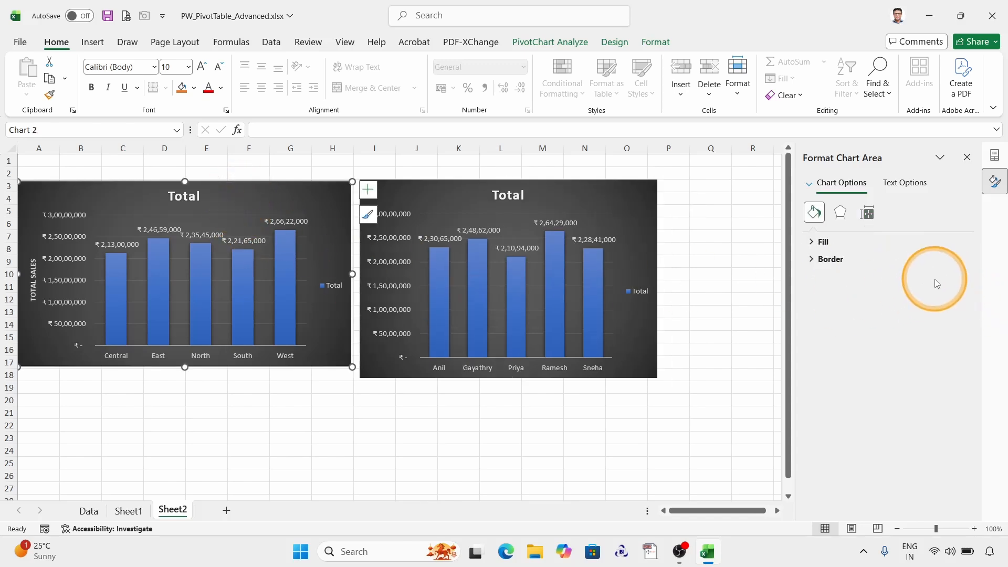
{"action": "left_click", "coordinate": [867, 212]}
{"action": "left_click", "coordinate": [944, 258]}
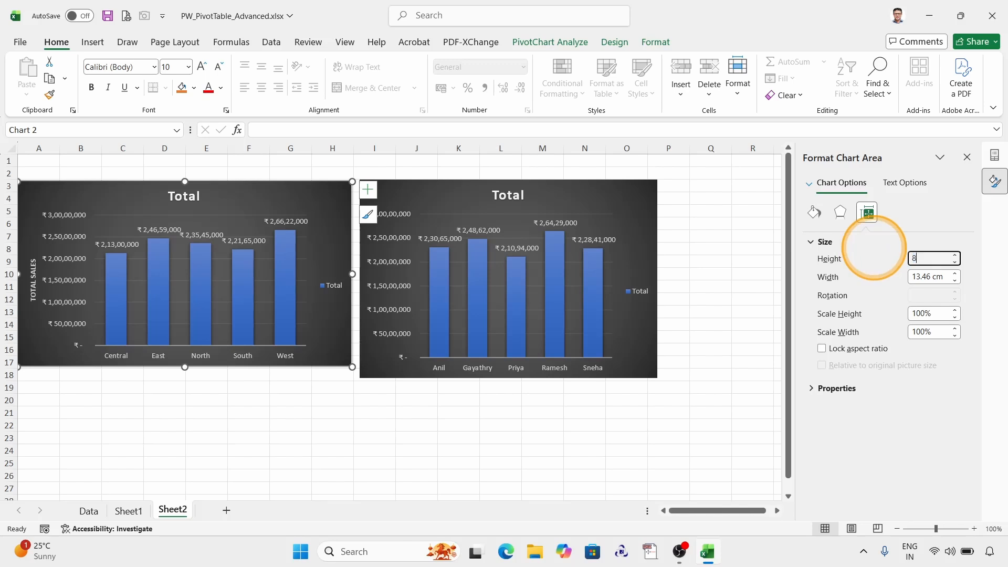
{"action": "left_click", "coordinate": [945, 277]}
{"action": "type", "text": "1"}
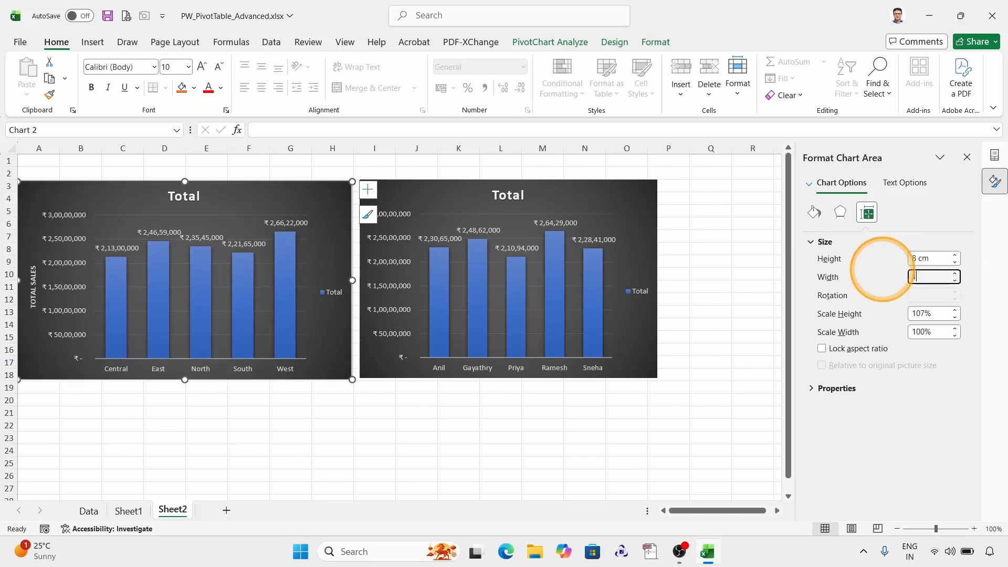
{"action": "type", "text": "2"}
{"action": "key", "text": "Return"}
{"action": "left_click", "coordinate": [625, 412]}
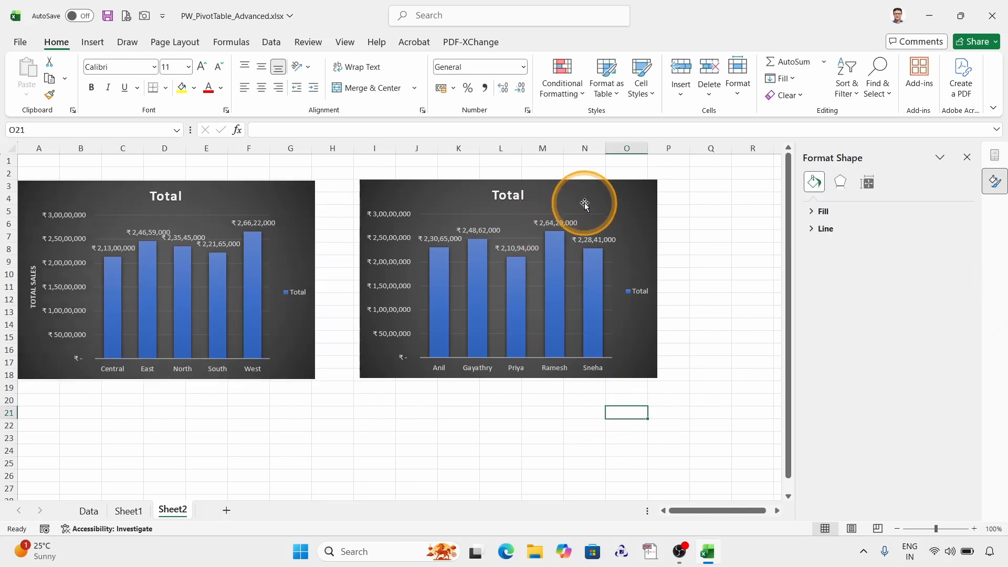
{"action": "left_click_drag", "start_coordinate": [582, 188], "coordinate": [543, 188]}
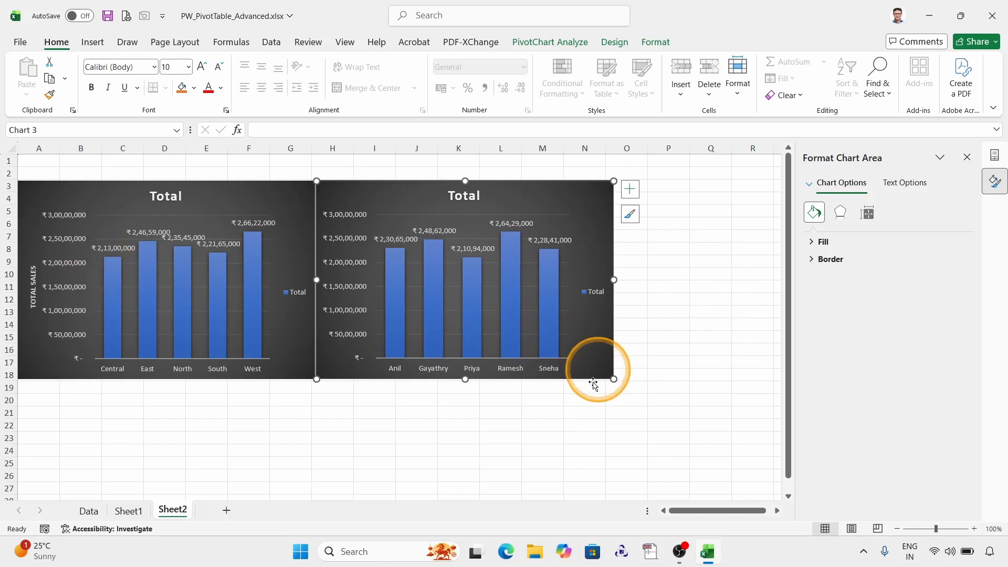
Show the Region PivotTable's values on Sheet1 as % of Column Total and check the region chart on Sheet2
{"action": "left_click", "coordinate": [129, 512]}
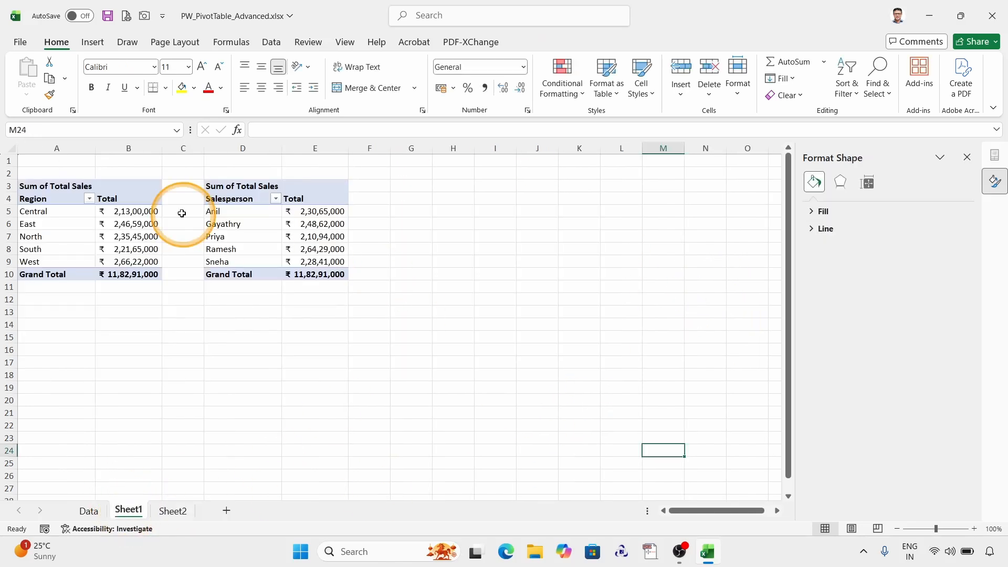
{"action": "right_click", "coordinate": [122, 210]}
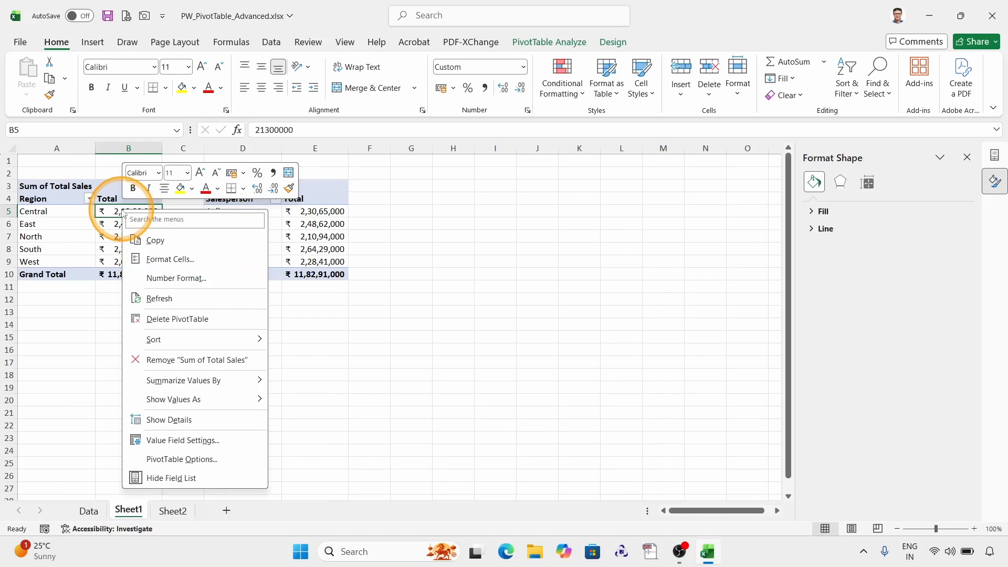
{"action": "mouse_move", "coordinate": [182, 401]}
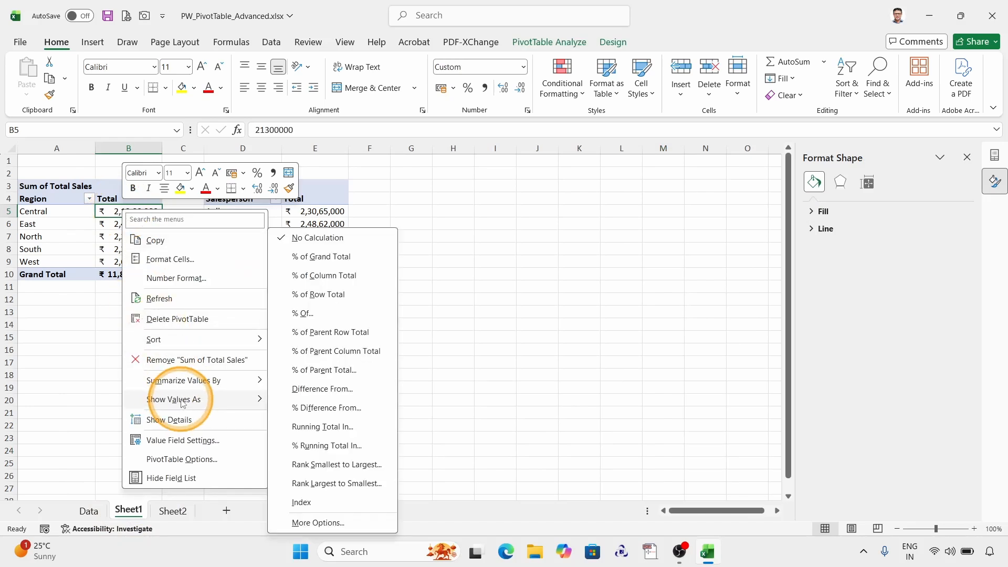
{"action": "left_click", "coordinate": [329, 276]}
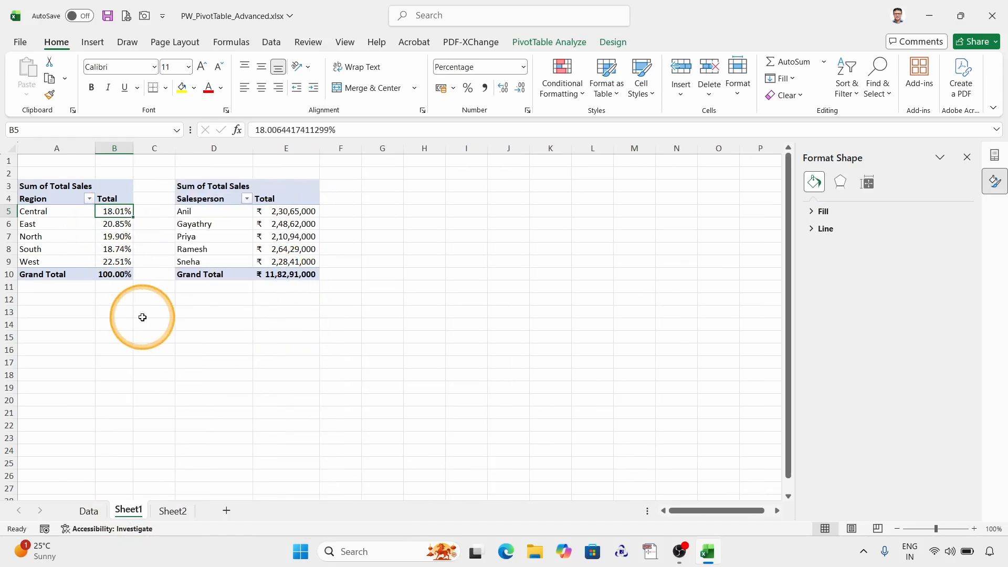
{"action": "left_click", "coordinate": [172, 511]}
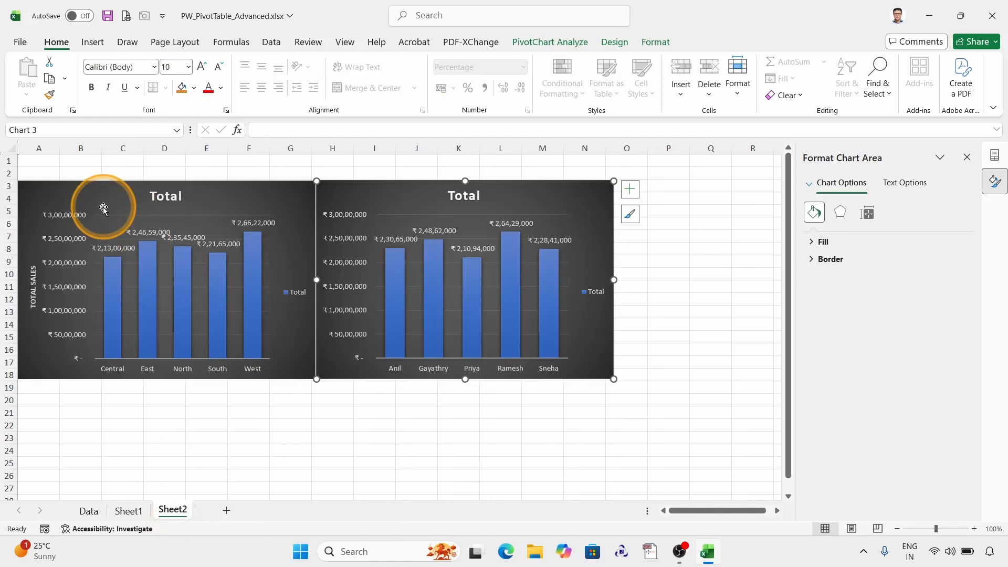
{"action": "left_click", "coordinate": [176, 298]}
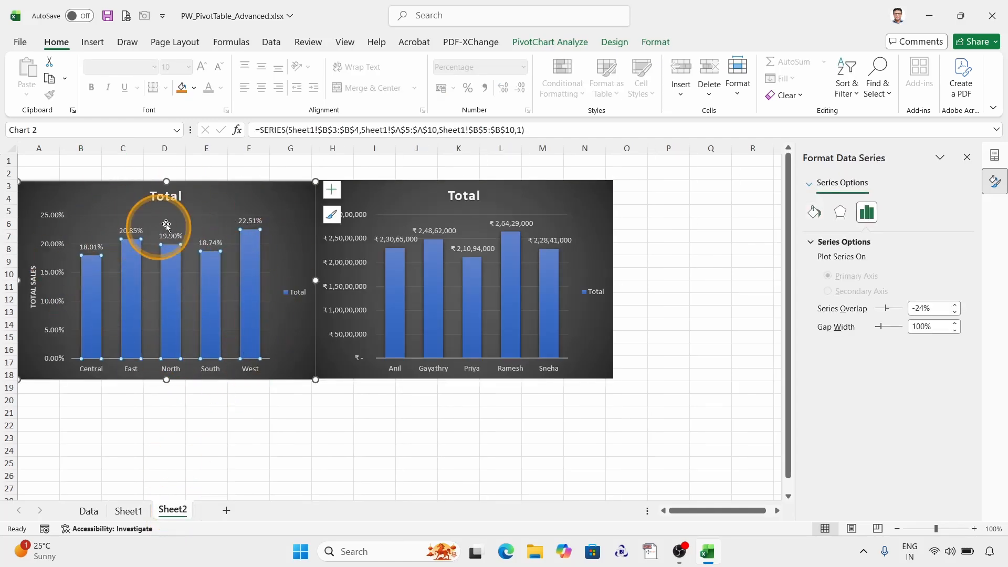
Sort the Region PivotTable on Sheet1 by its Total values from smallest to largest
{"action": "left_click", "coordinate": [129, 511]}
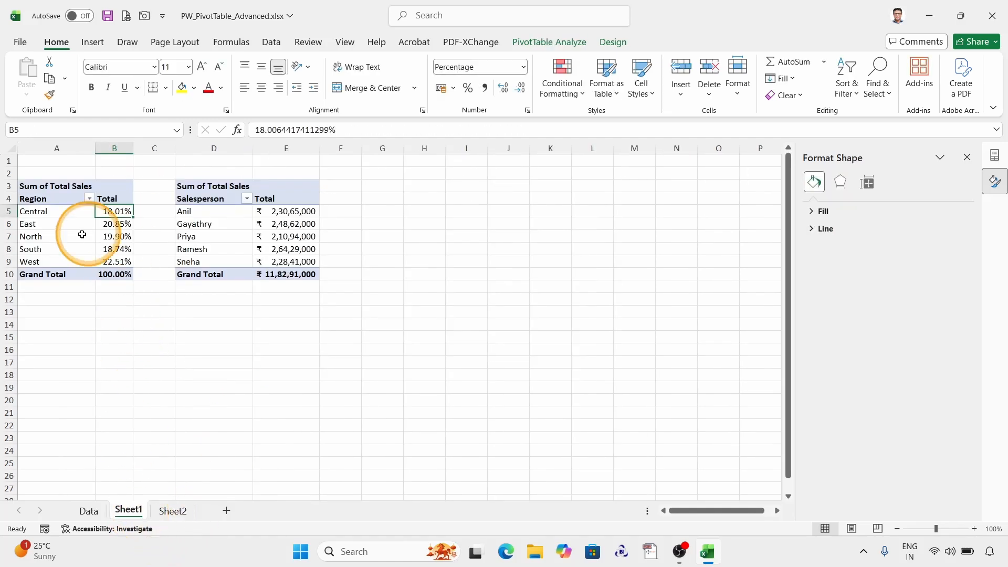
{"action": "right_click", "coordinate": [123, 213]}
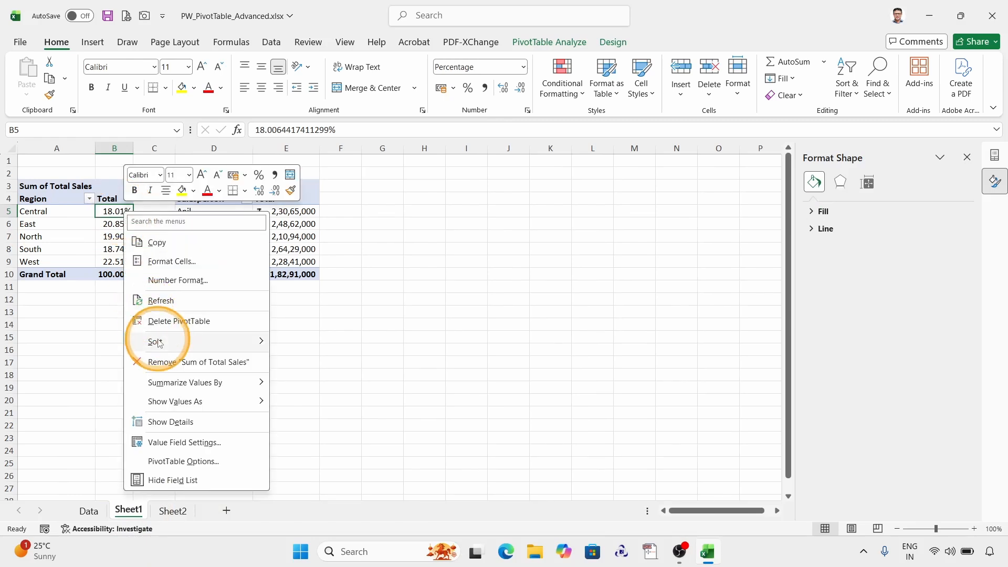
{"action": "mouse_move", "coordinate": [155, 341]}
{"action": "left_click", "coordinate": [315, 341]}
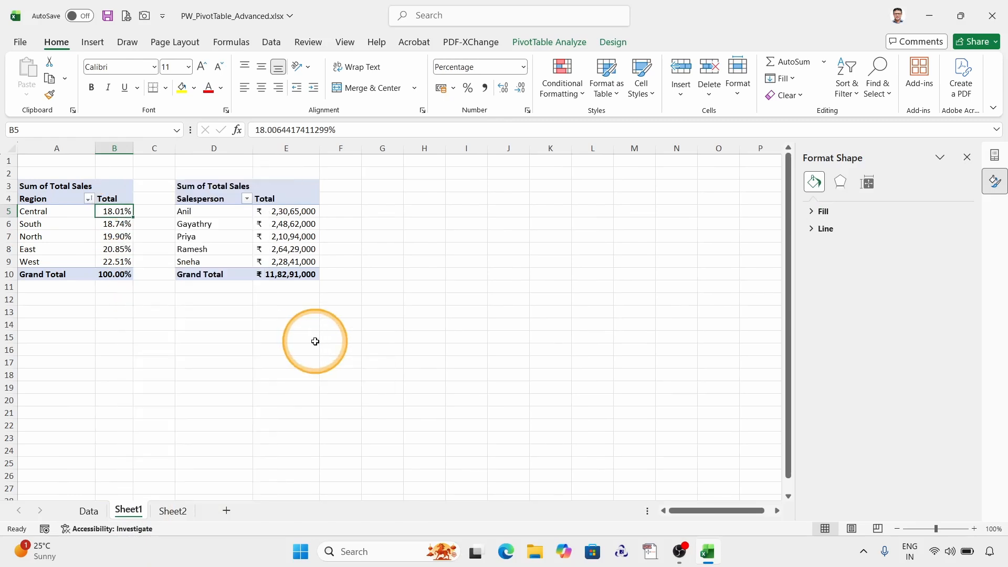
Check the charts on Sheet2, and show the Salesperson PivotTable's values on Sheet1 as % of Column Total
{"action": "left_click", "coordinate": [175, 512]}
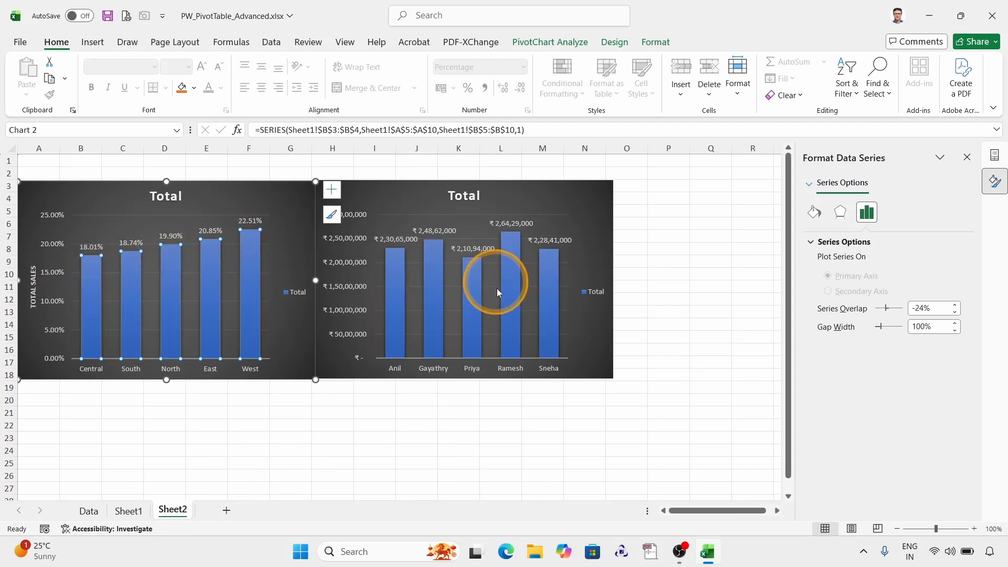
{"action": "left_click", "coordinate": [130, 512]}
{"action": "left_click", "coordinate": [288, 211]}
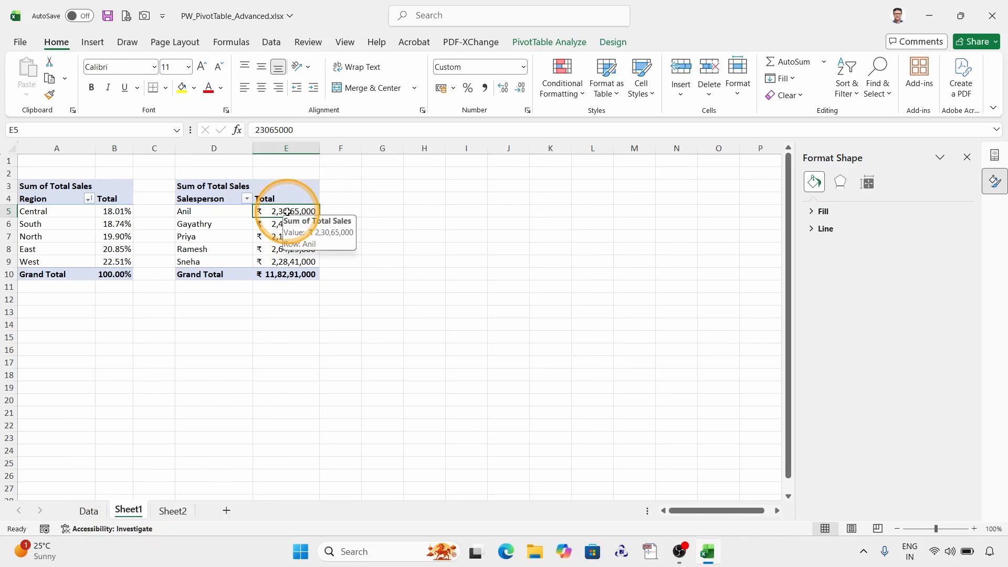
{"action": "right_click", "coordinate": [288, 211]}
{"action": "mouse_move", "coordinate": [330, 403]}
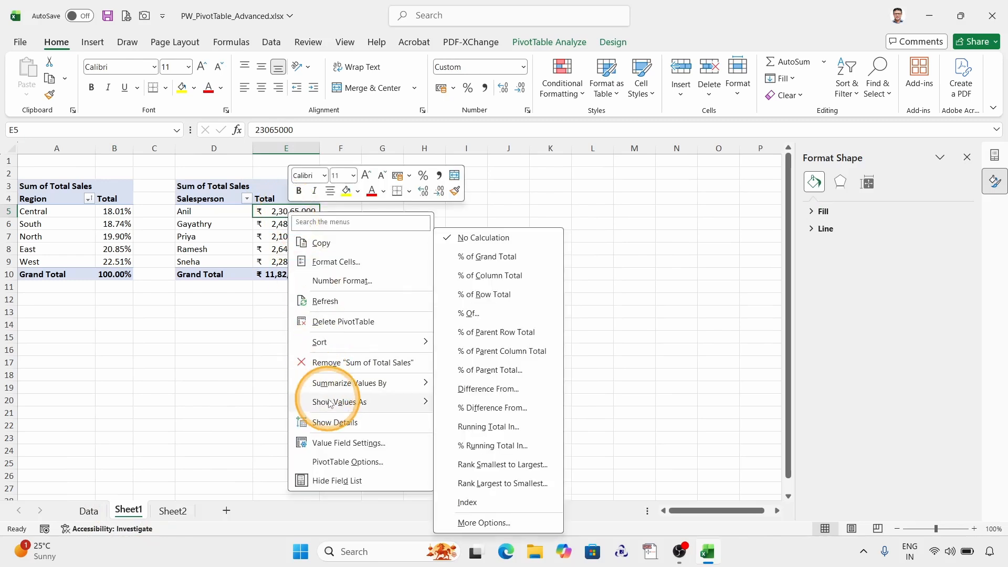
{"action": "left_click", "coordinate": [503, 277]}
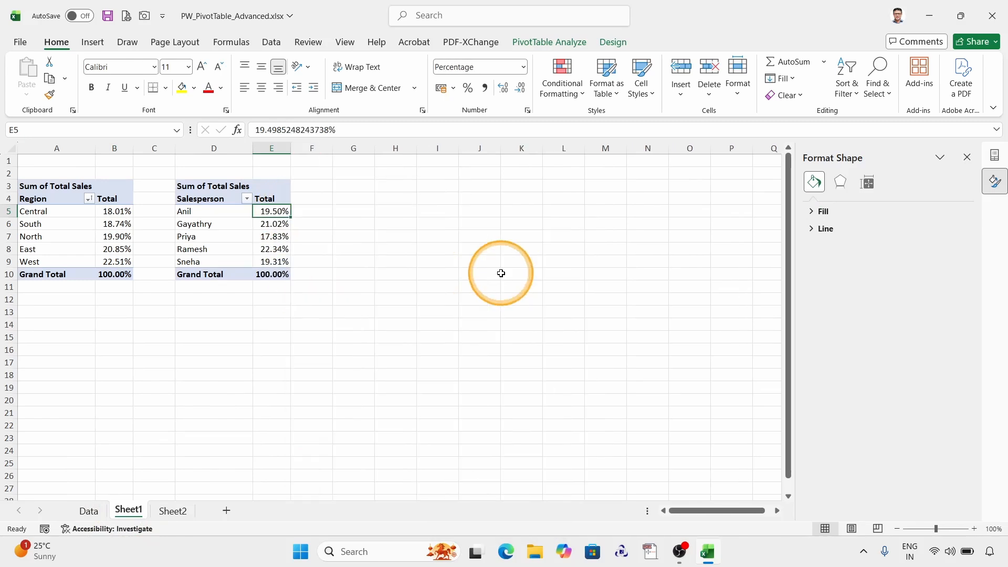
Sort the Salesperson PivotTable by its Total values from largest to smallest and select the salesperson chart on Sheet2
{"action": "right_click", "coordinate": [284, 211]}
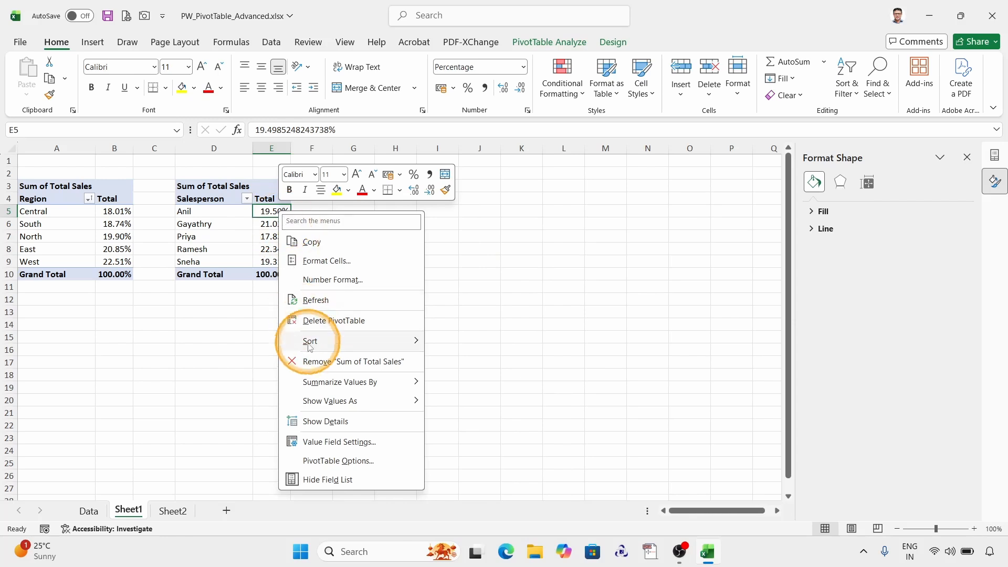
{"action": "mouse_move", "coordinate": [292, 340]}
{"action": "left_click", "coordinate": [462, 360]}
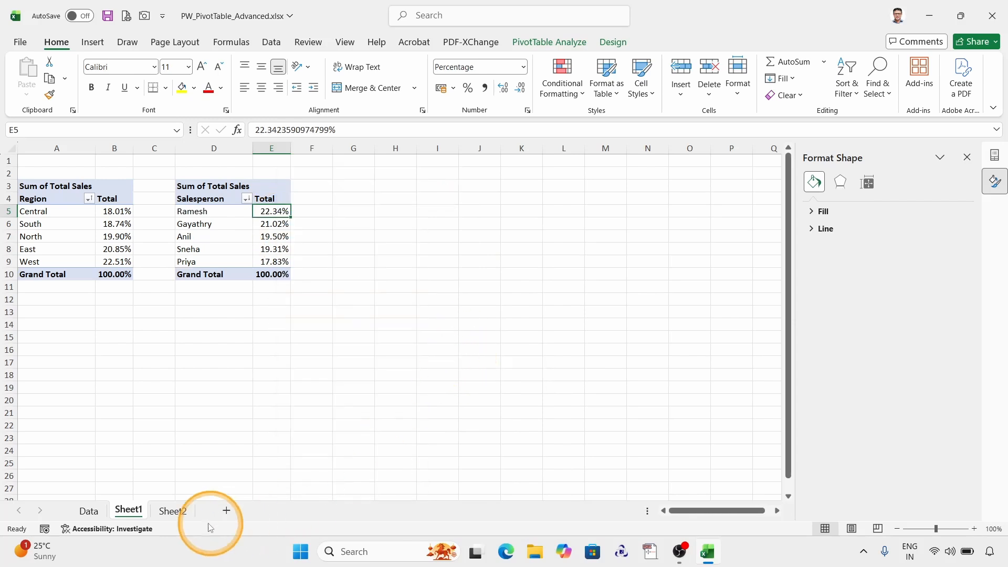
{"action": "left_click", "coordinate": [172, 511]}
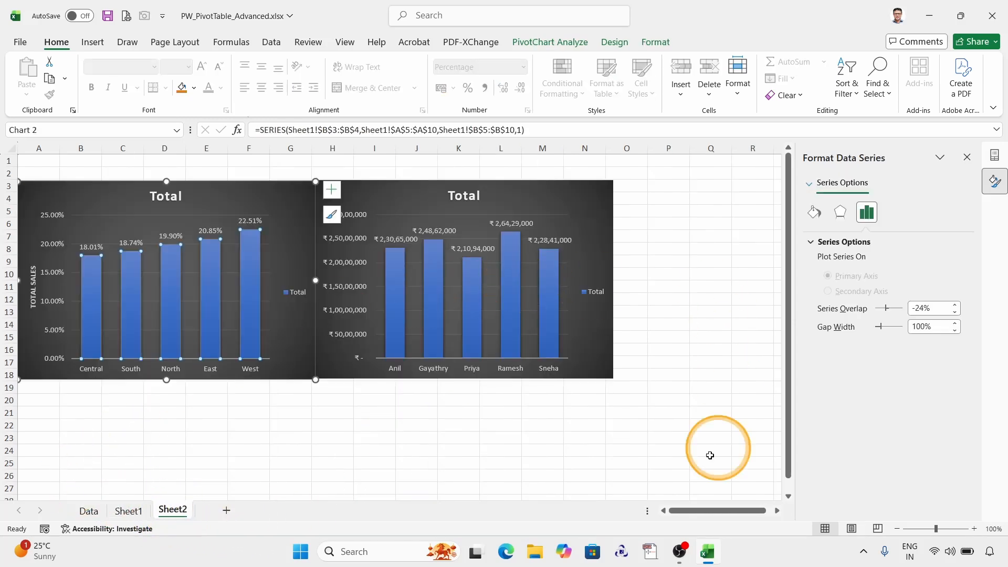
{"action": "left_click", "coordinate": [599, 340]}
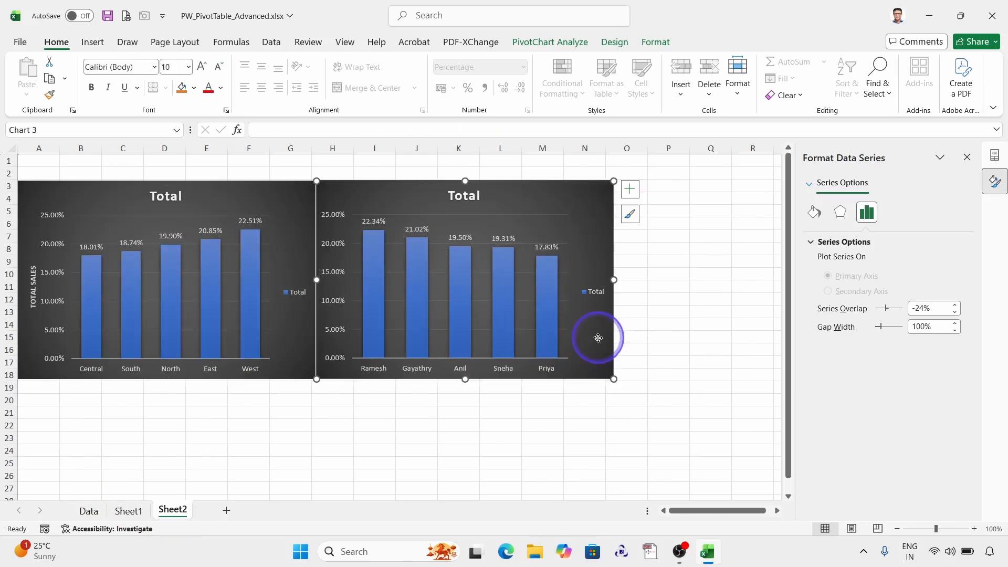